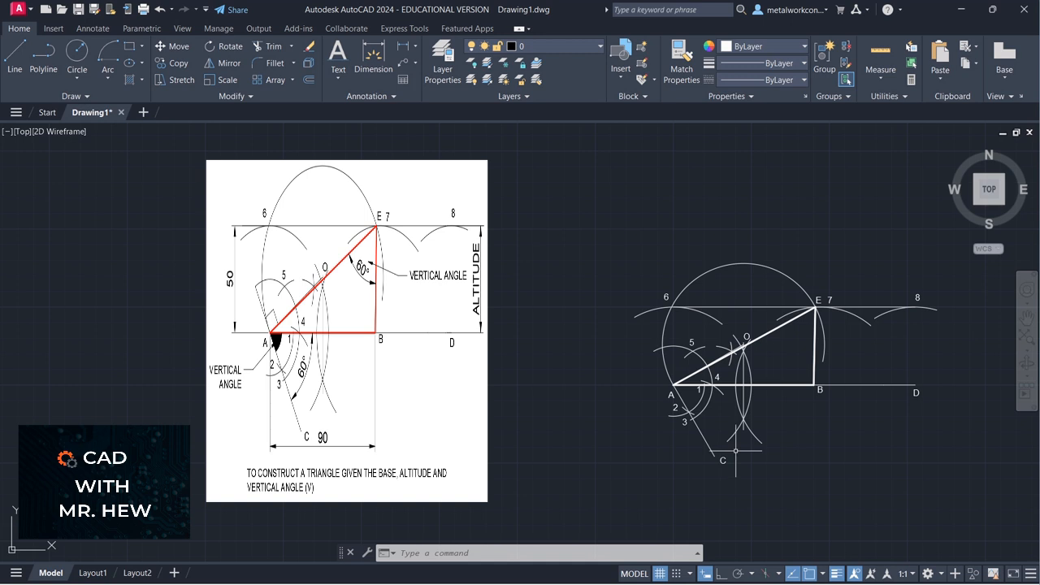
- Add a horizontal linear dimension to the triangle's base from point A to point B, placed below point C
click(404, 47)
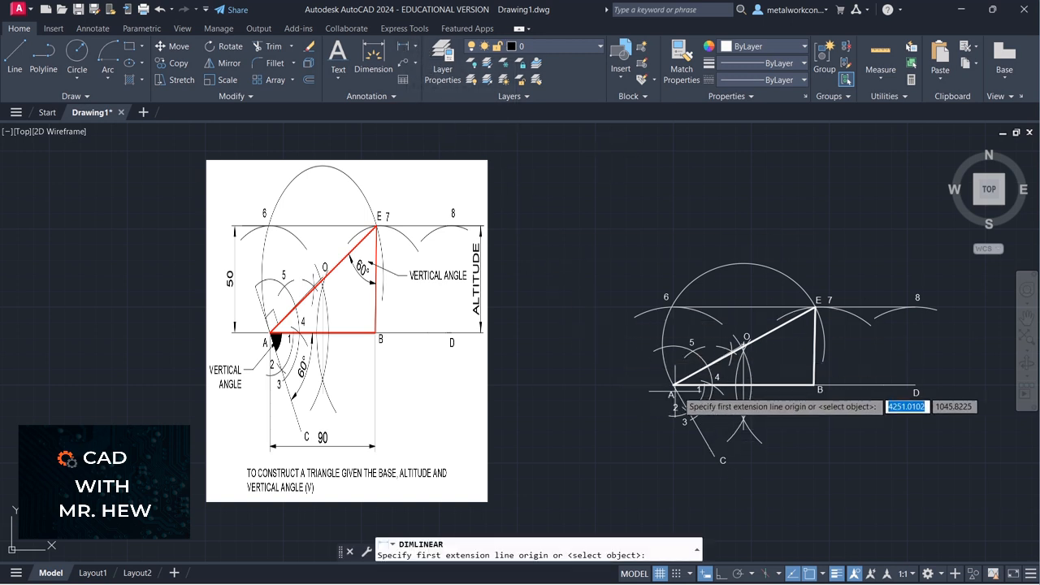
click(673, 384)
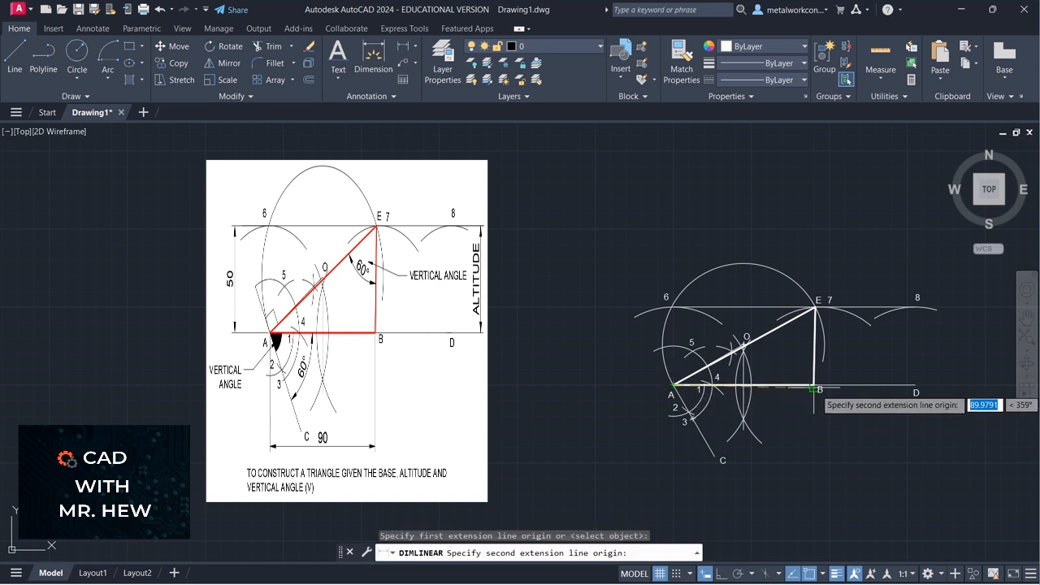
scroll(811, 388, up, 2)
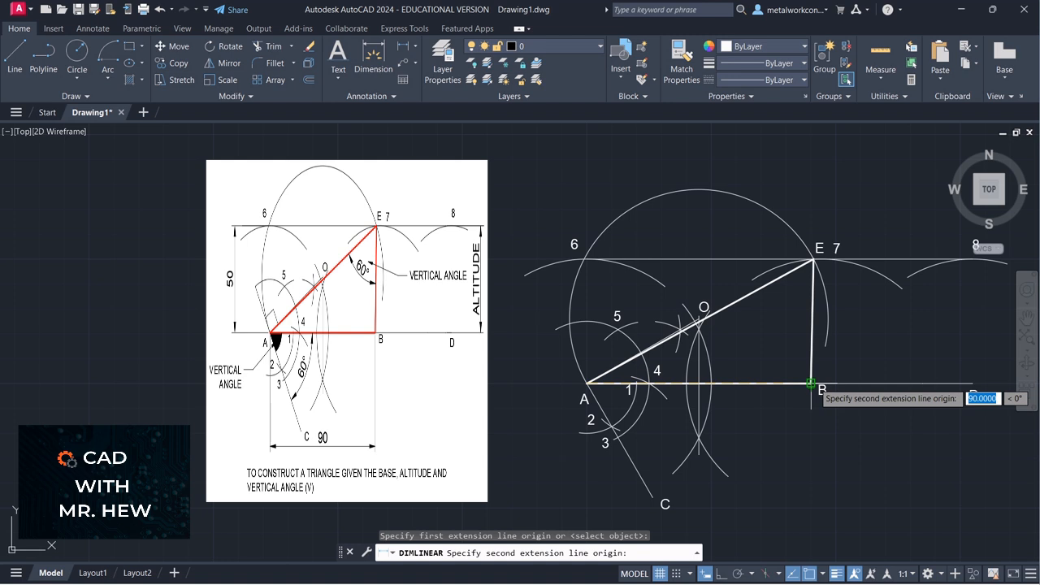
click(811, 384)
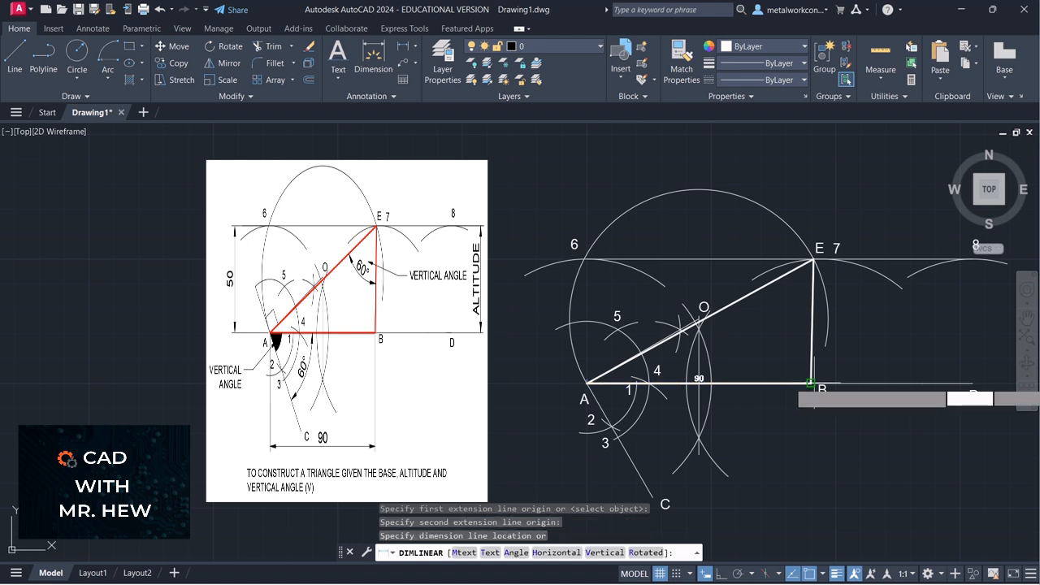
click(820, 514)
scroll(903, 486, down, 2)
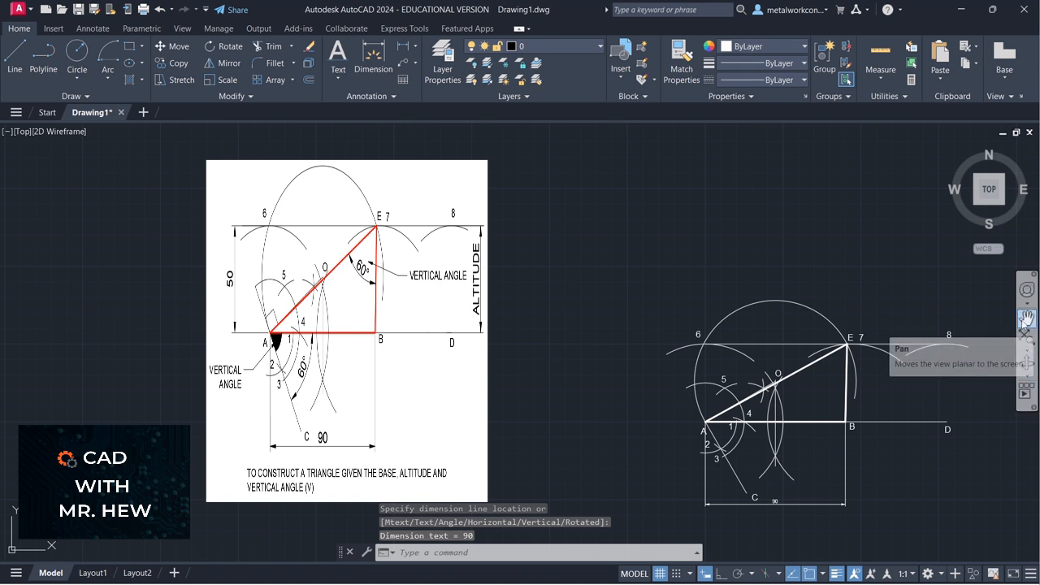
- Modify the ISO-25 dimension style to use an overall scale of 2
click(1026, 317)
drag(927, 385, 948, 353)
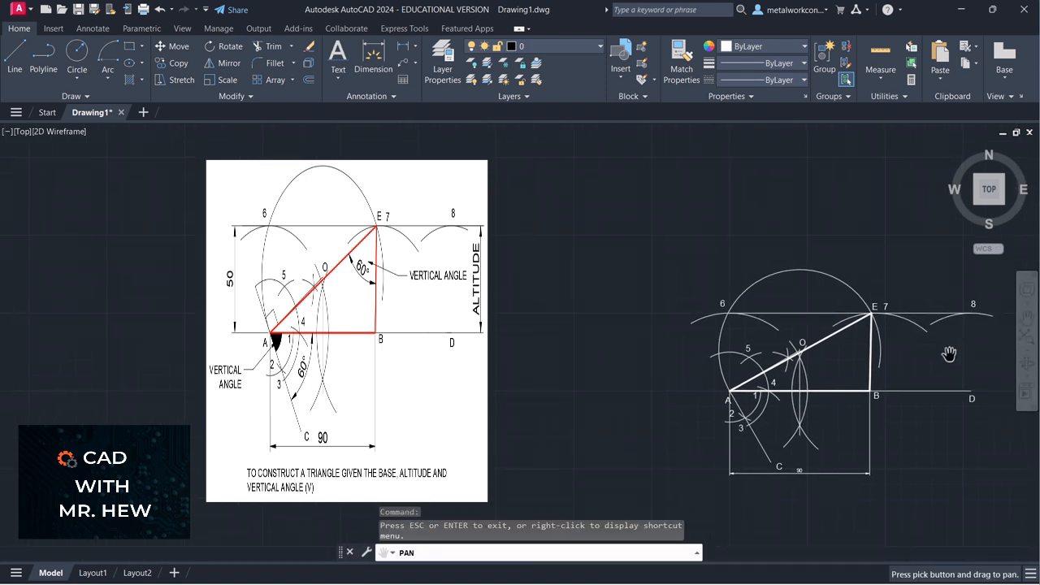
key(Escape)
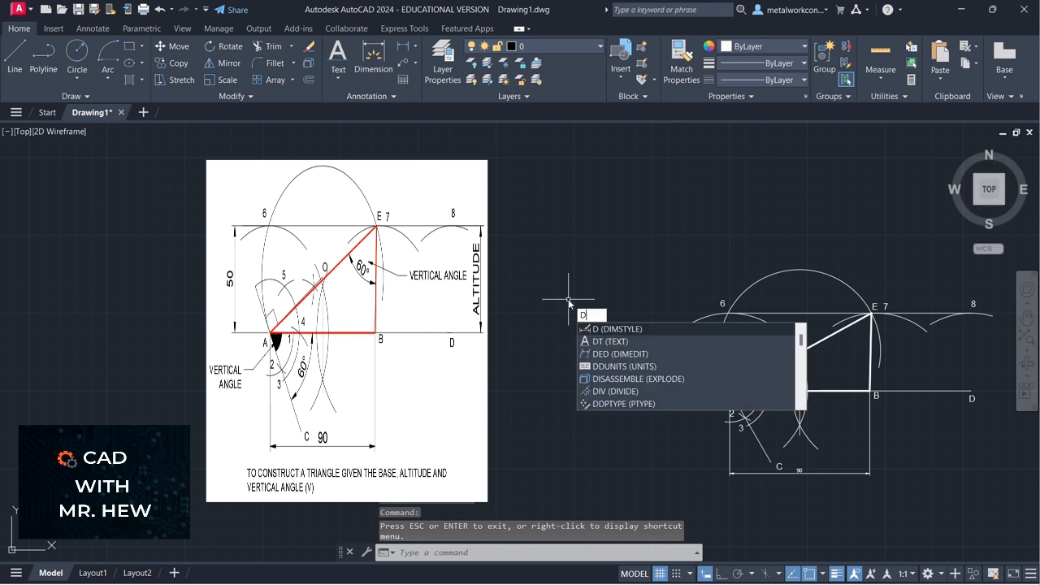
key(Return)
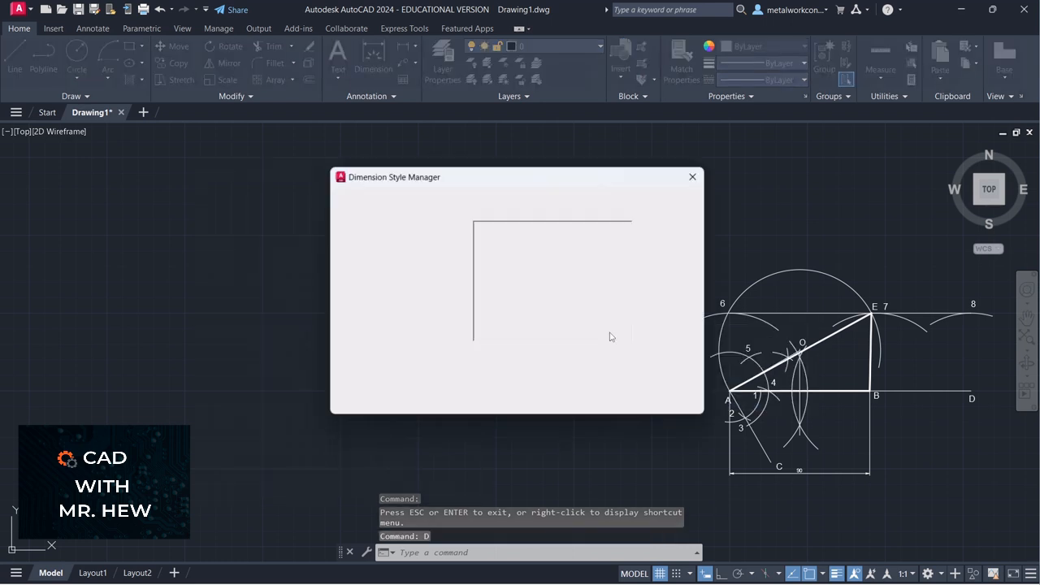
click(663, 272)
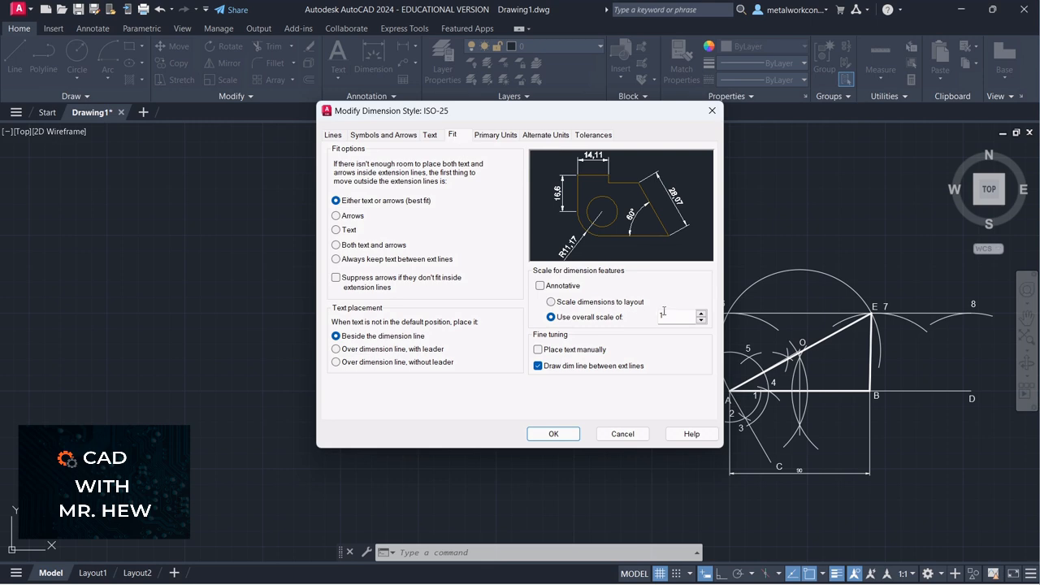
text(2)
click(553, 434)
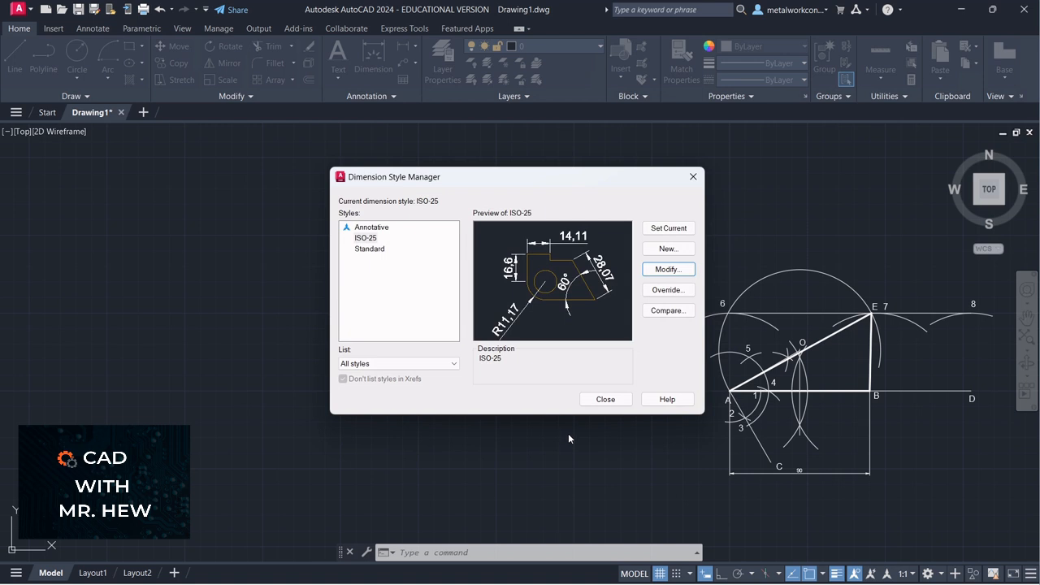
click(605, 403)
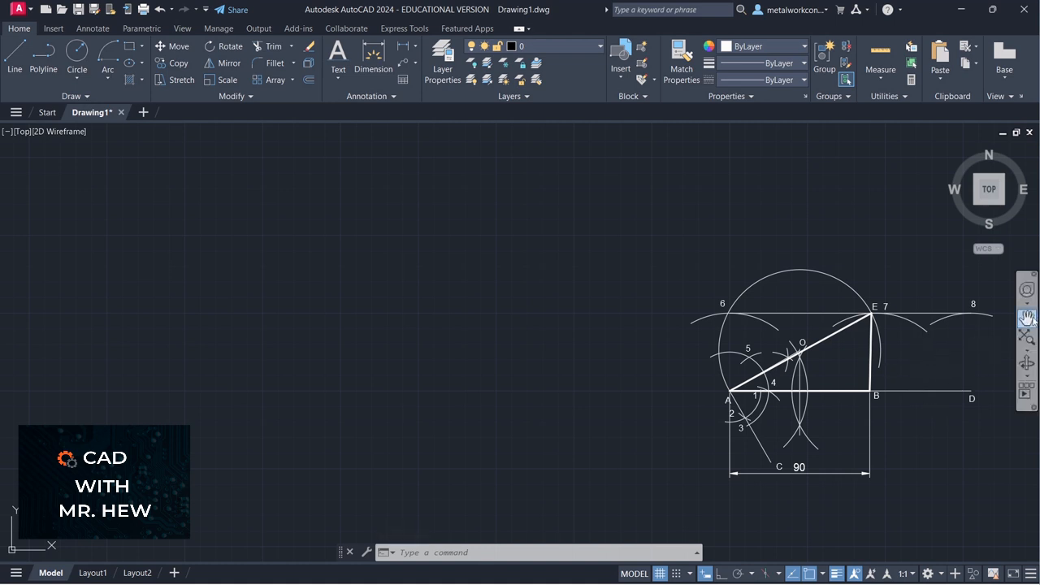
- Try to stretch the altitude line's left end past point 6 and undo the stretch
click(1028, 318)
drag(962, 335, 947, 328)
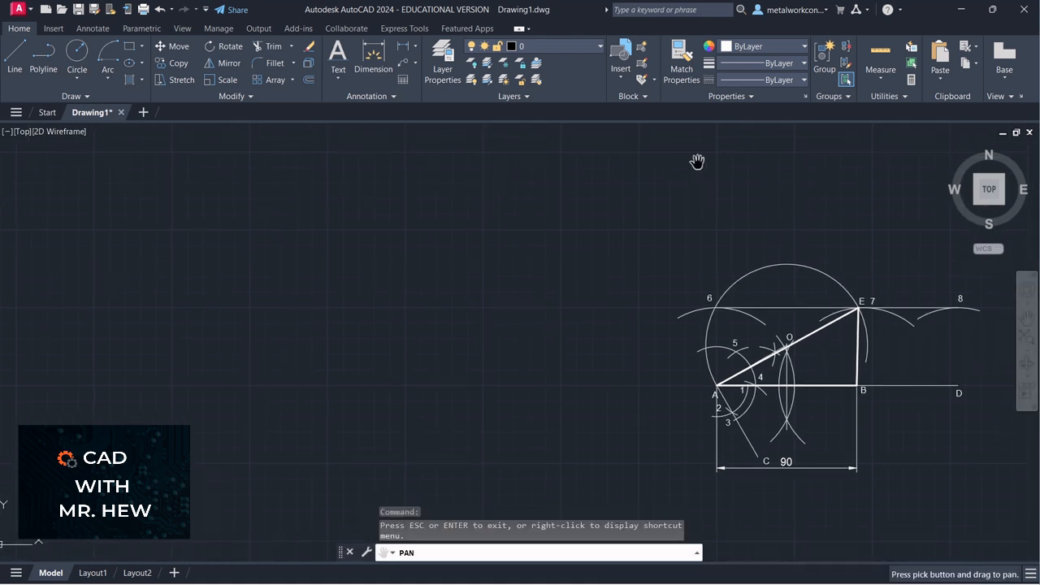
key(Escape)
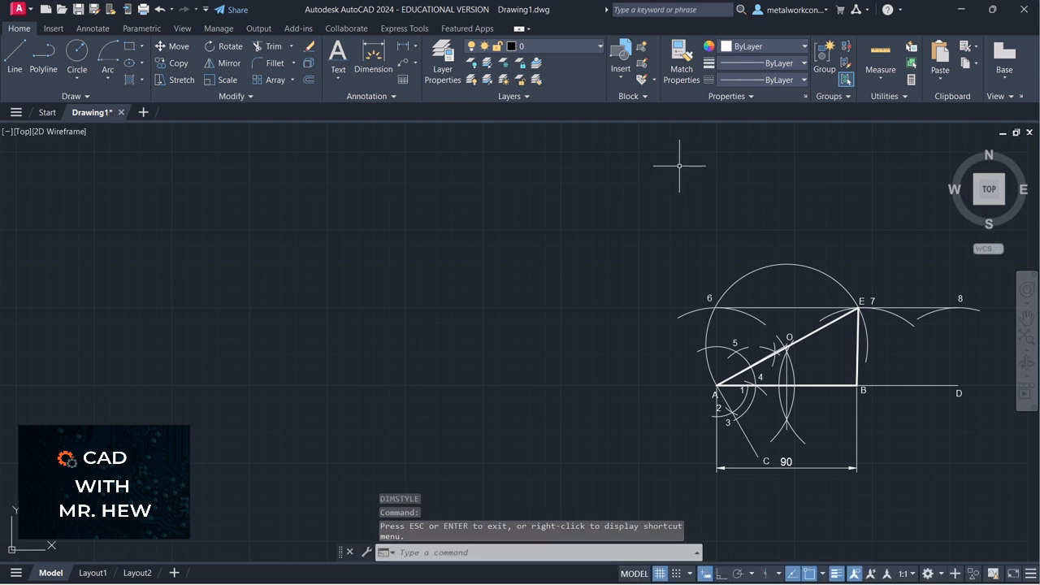
click(797, 307)
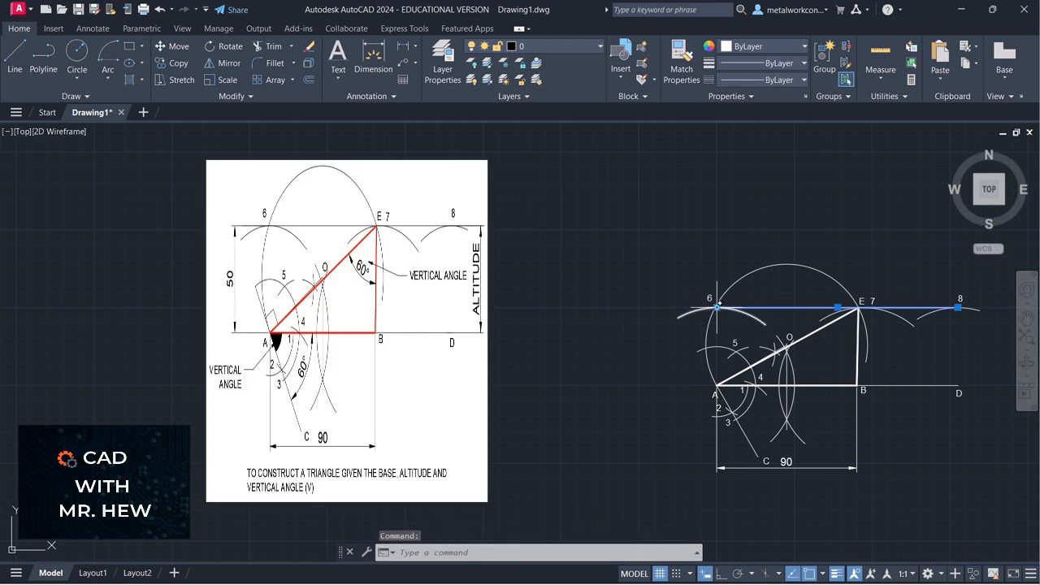
click(716, 308)
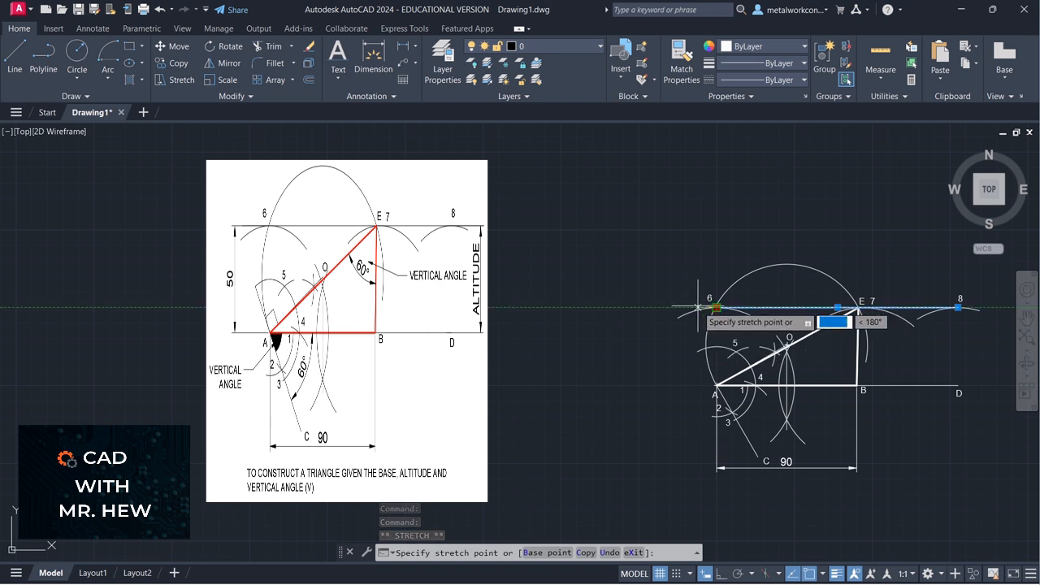
click(698, 309)
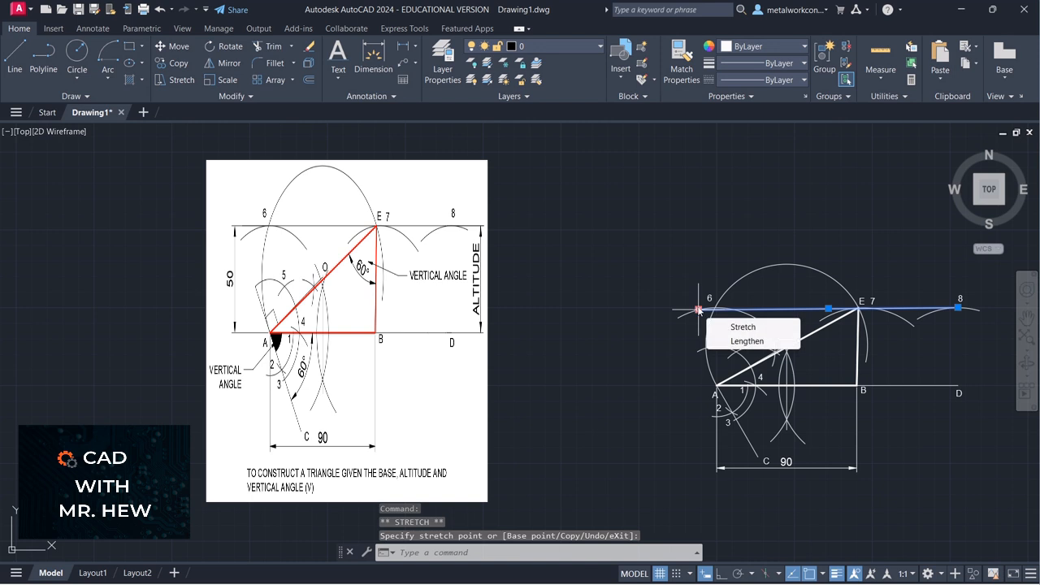
click(722, 575)
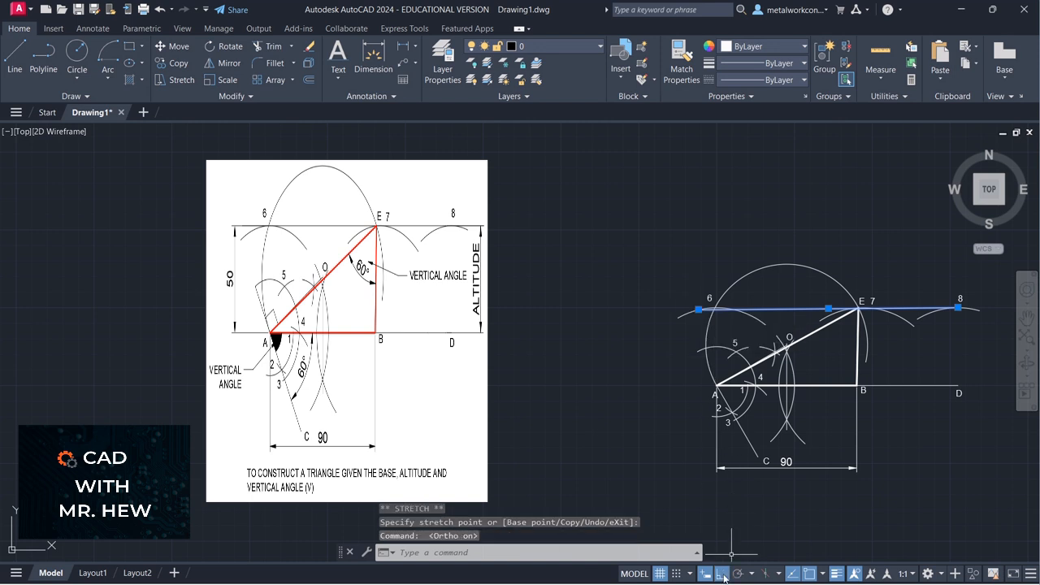
click(160, 10)
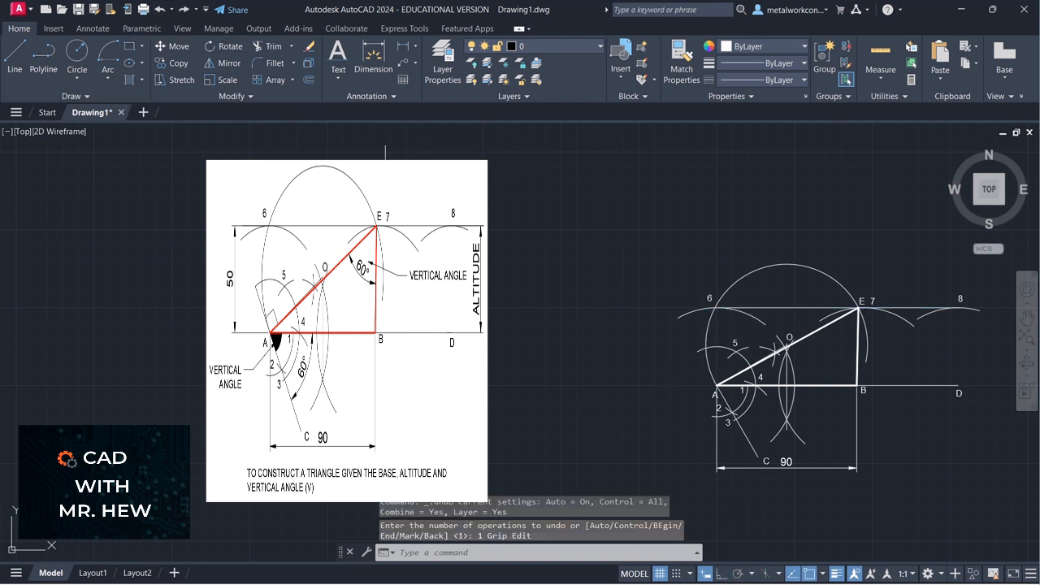
- Lengthen the altitude line horizontally at both ends, about 23 units beyond point 6 and a similar distance beyond point 8
click(743, 308)
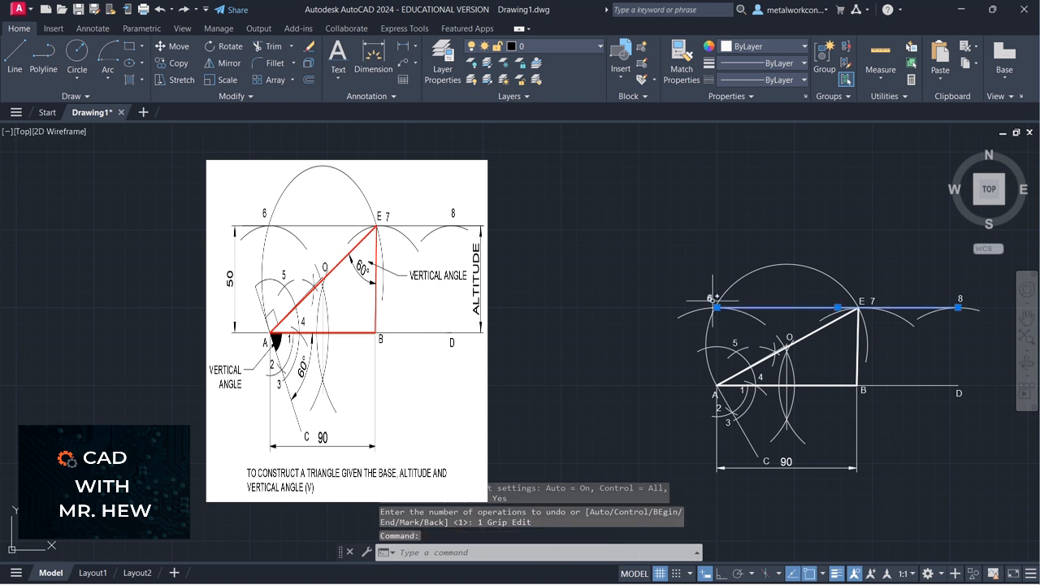
click(717, 307)
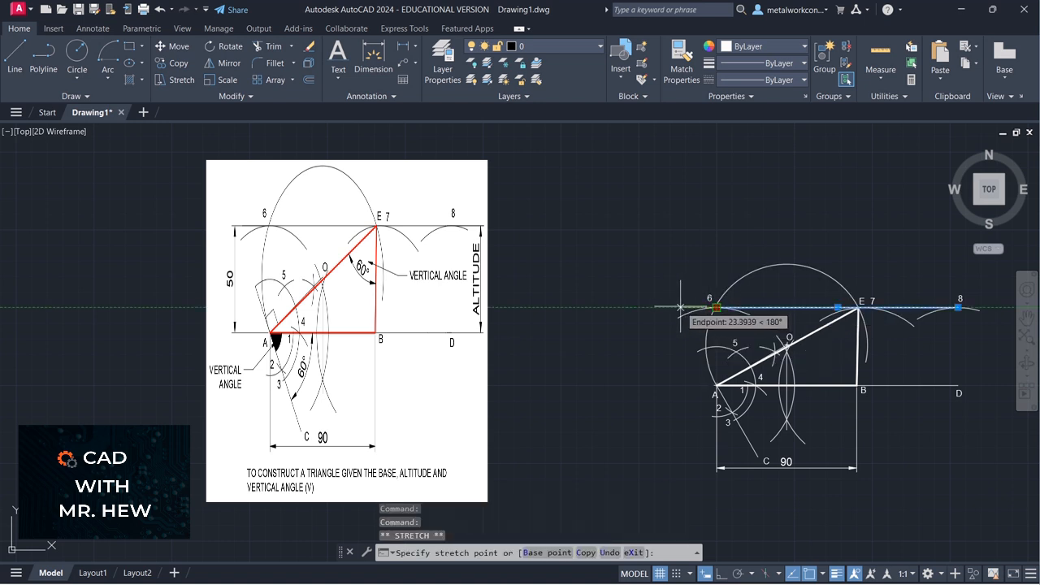
click(680, 307)
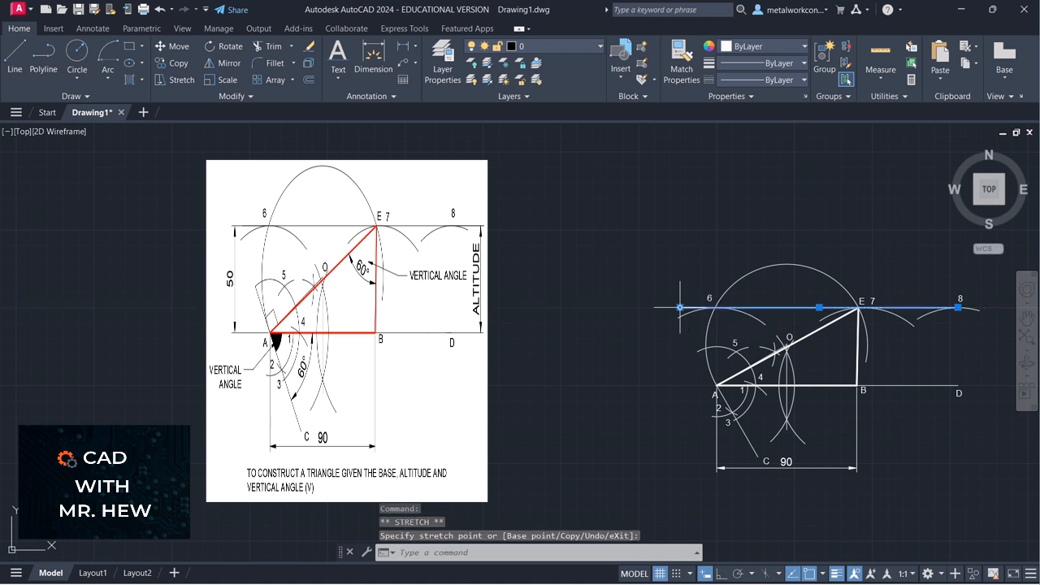
click(959, 307)
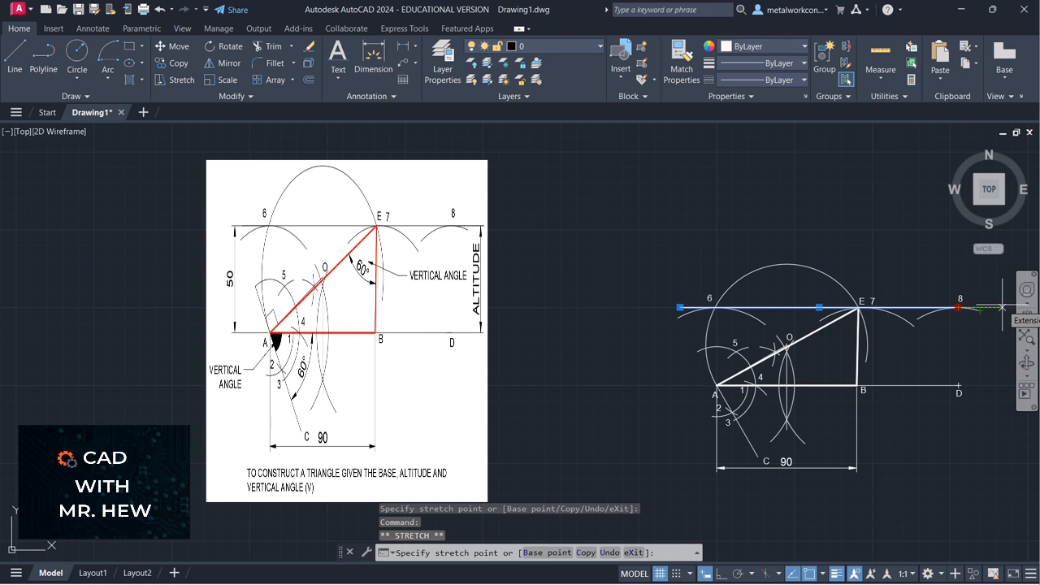
key(Escape)
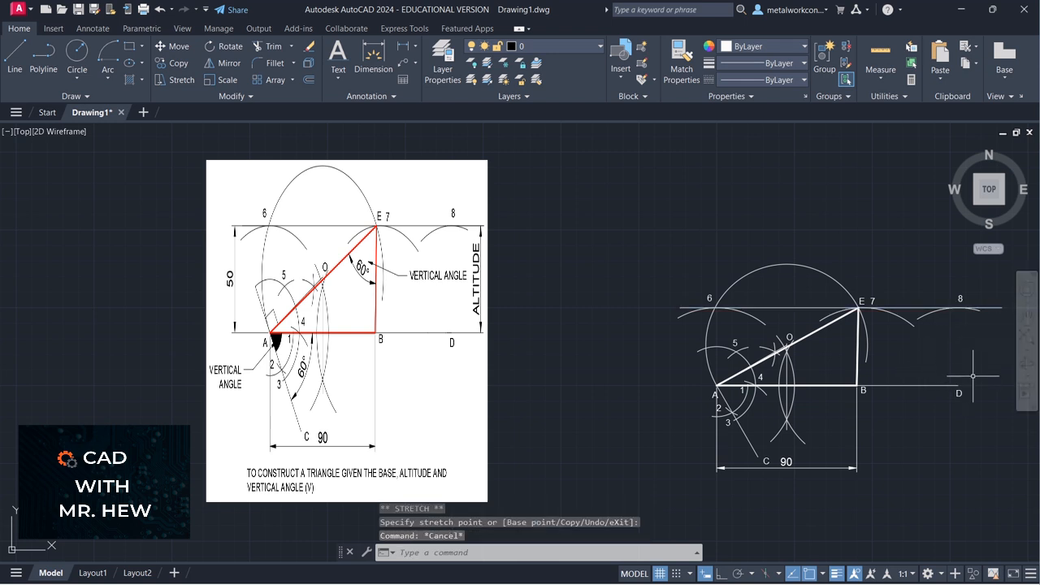
- Turn on snap and add a vertical linear dimension from point A to point 6, placed to the left of the construction
click(1027, 317)
drag(957, 346, 942, 341)
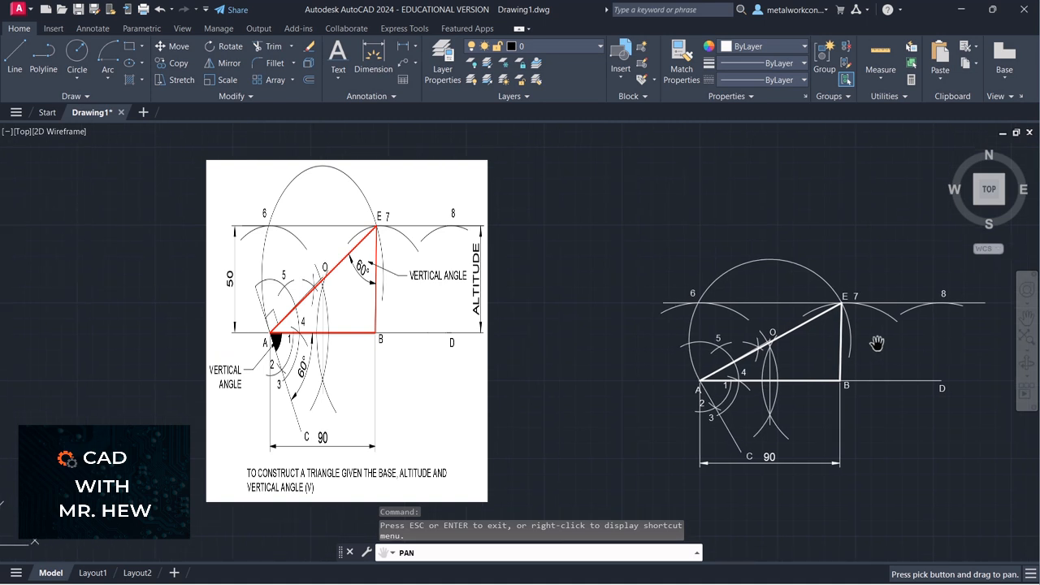
key(Escape)
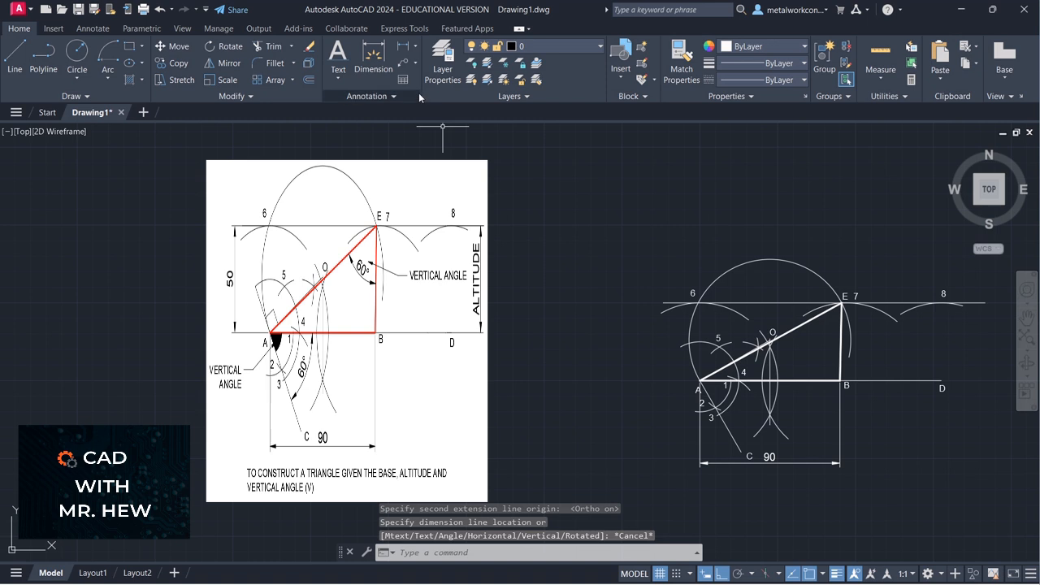
click(400, 49)
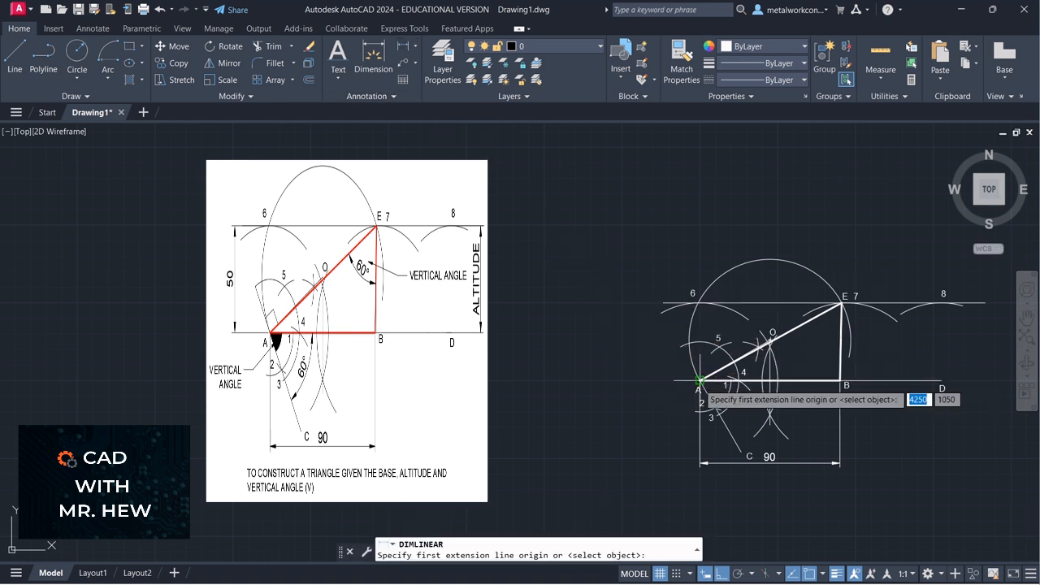
click(674, 575)
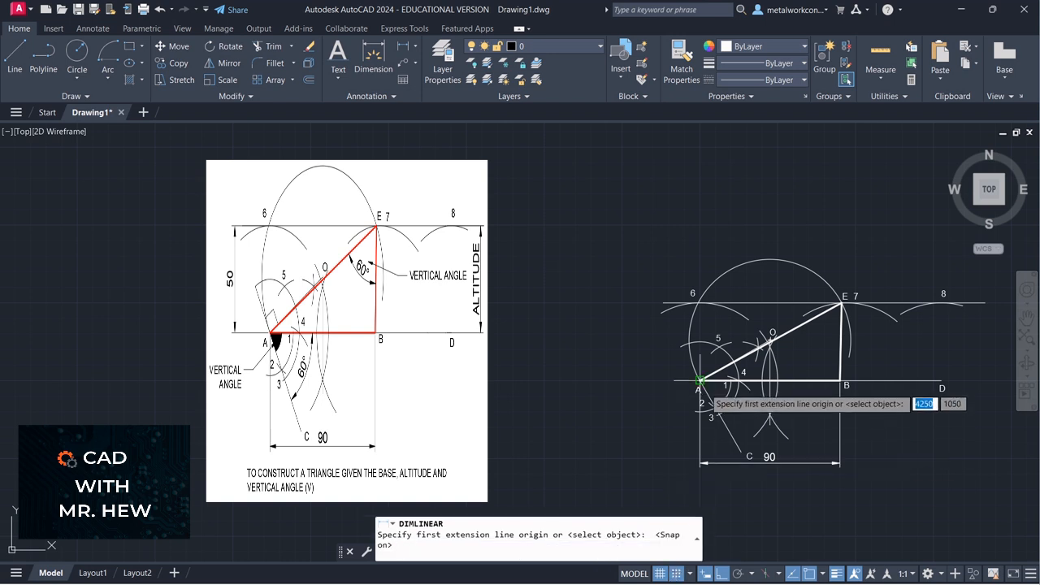
click(699, 380)
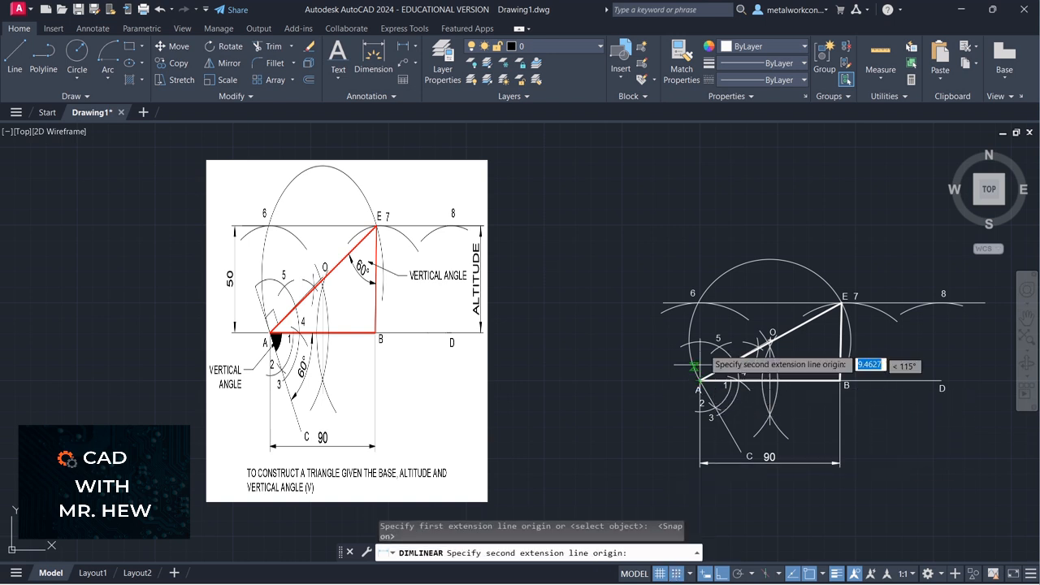
click(698, 304)
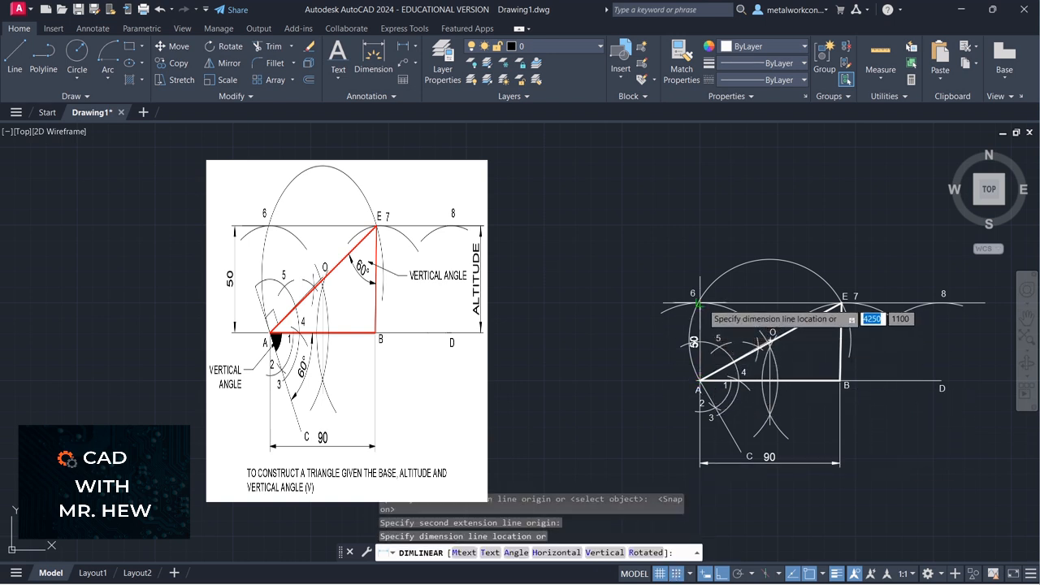
click(653, 319)
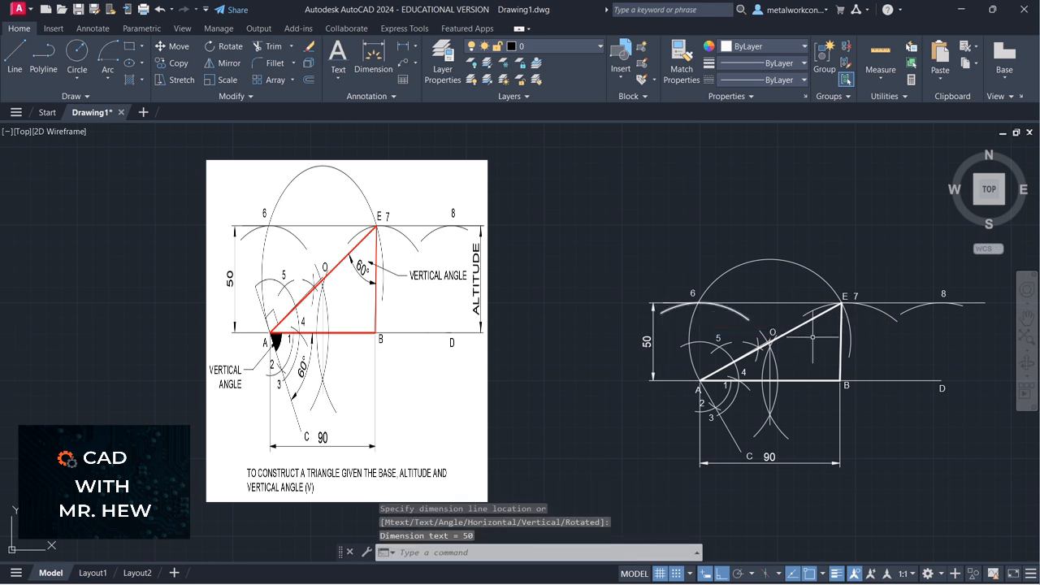
- Add a vertical linear dimension from the base line near D up to the line near 8, placed to the right of the construction
click(403, 47)
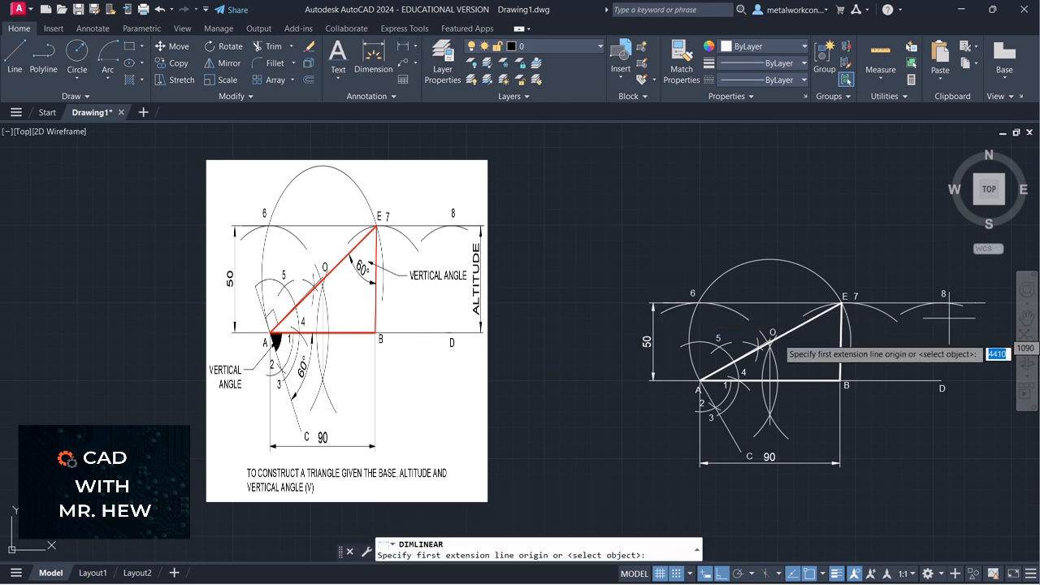
click(933, 379)
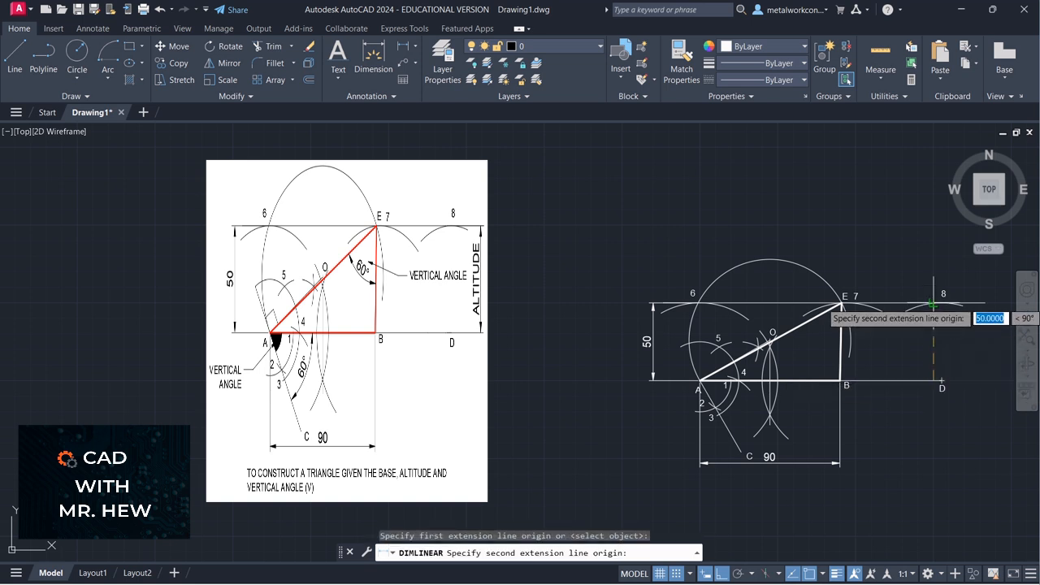
click(933, 304)
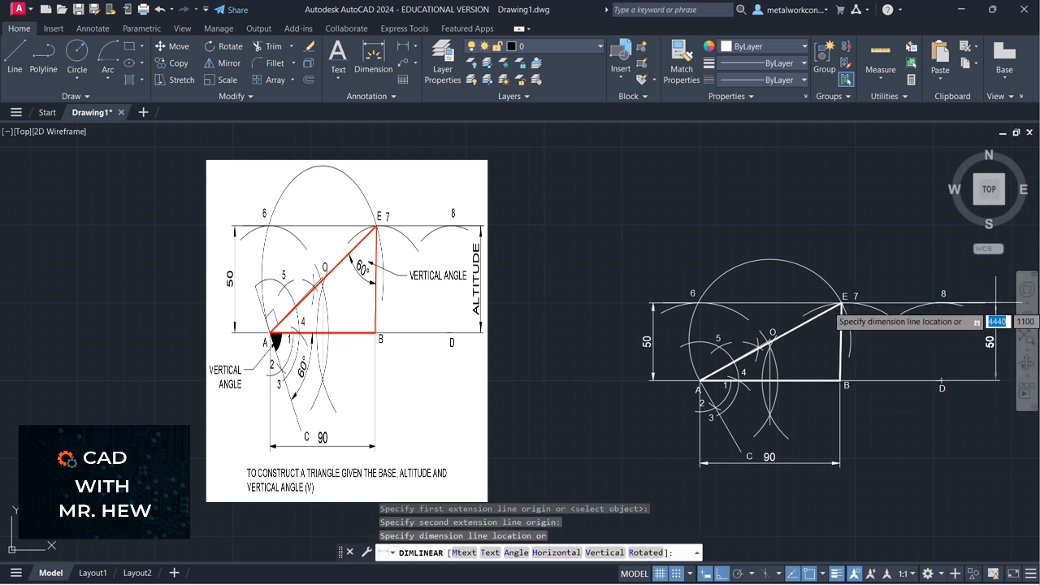
click(995, 323)
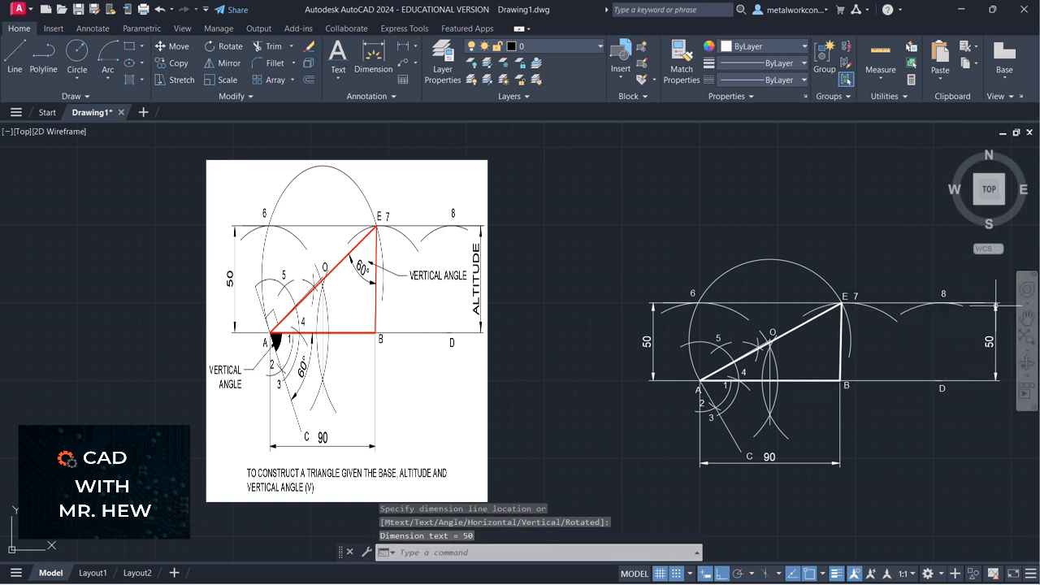
- Replace the text of the vertical dimension beside points 8 and D with ALTITUDE
click(990, 346)
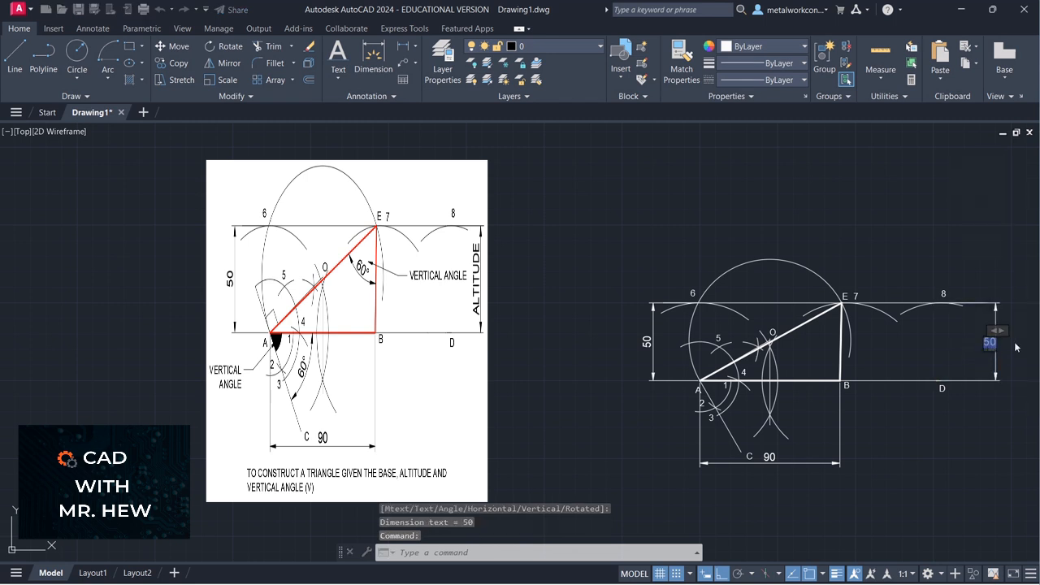
double_click(1016, 347)
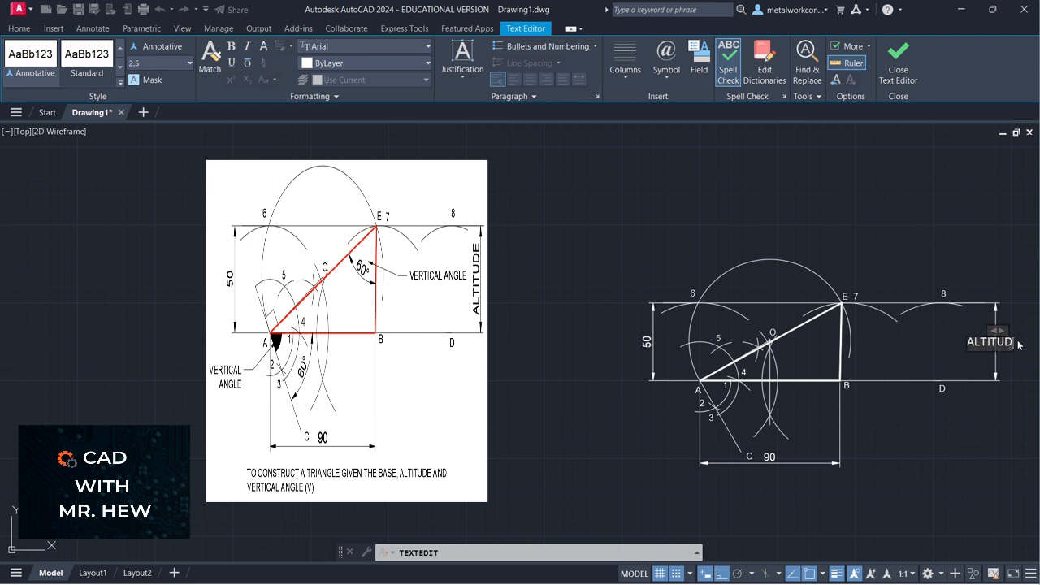
click(1002, 364)
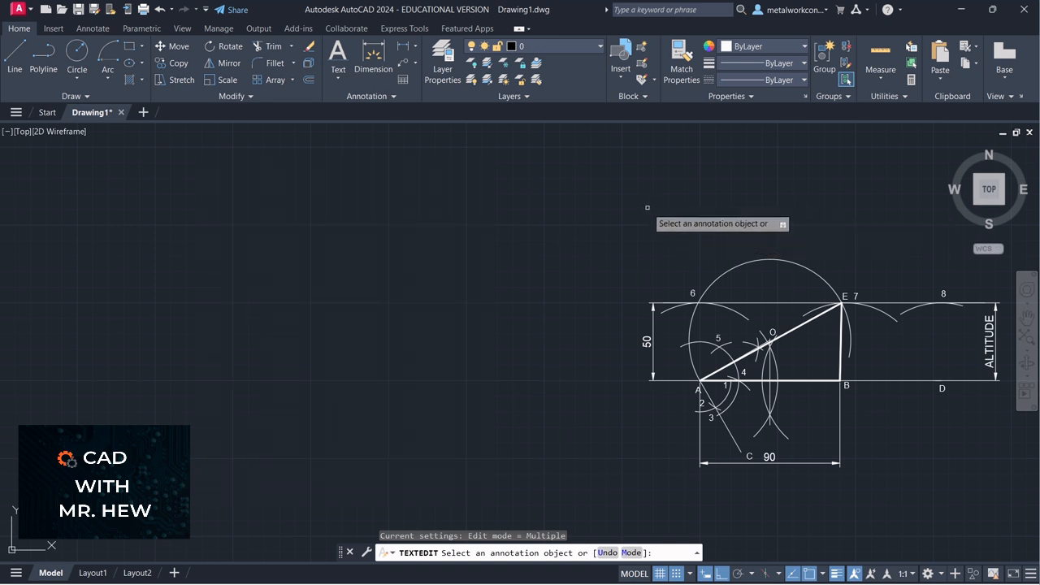
- Turn off ortho and snap and add an angular dimension between base AB and line AC, with its arc outside the construction arcs
click(412, 48)
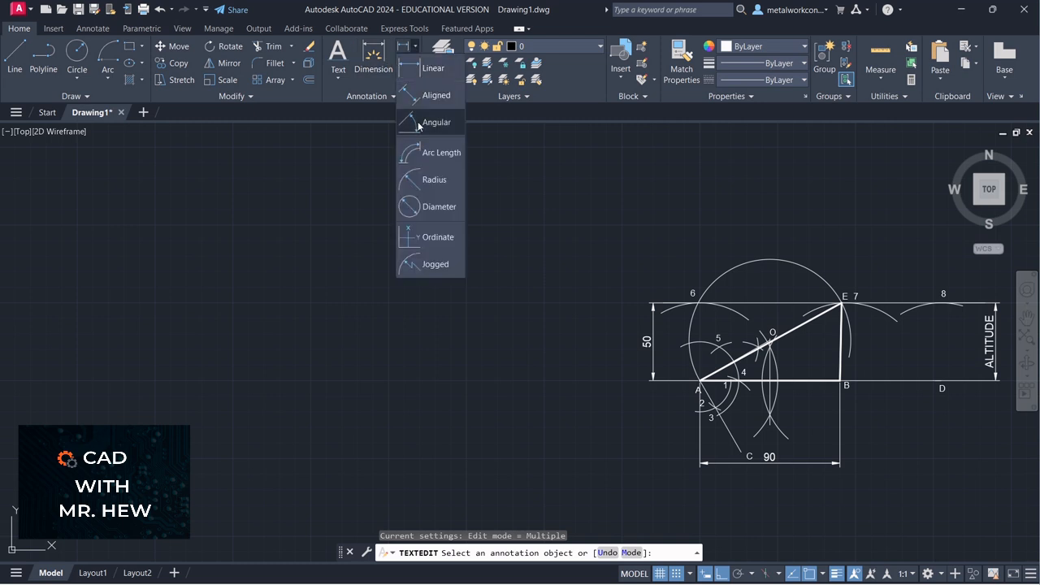
click(420, 123)
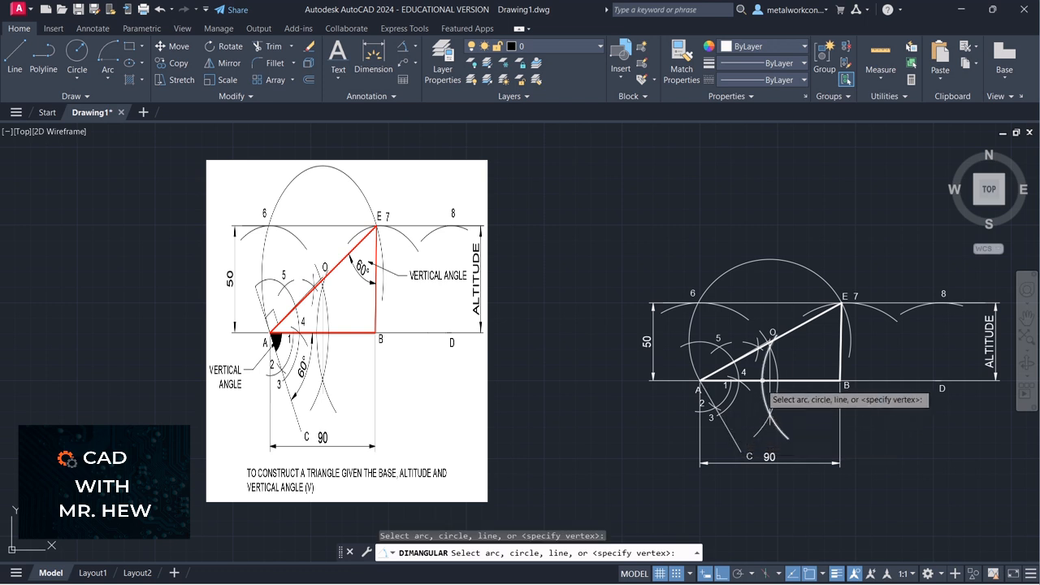
click(752, 380)
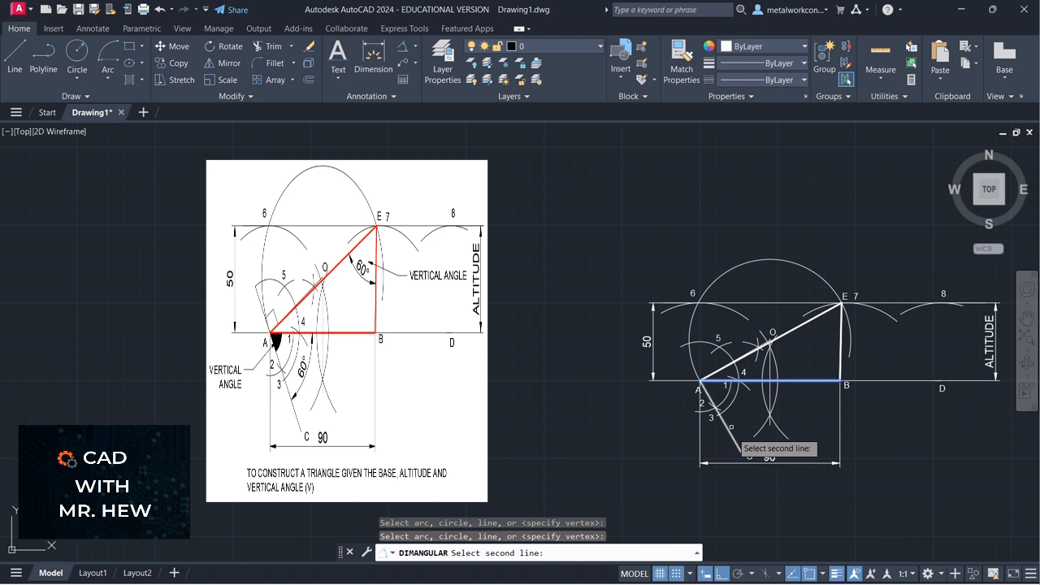
click(719, 576)
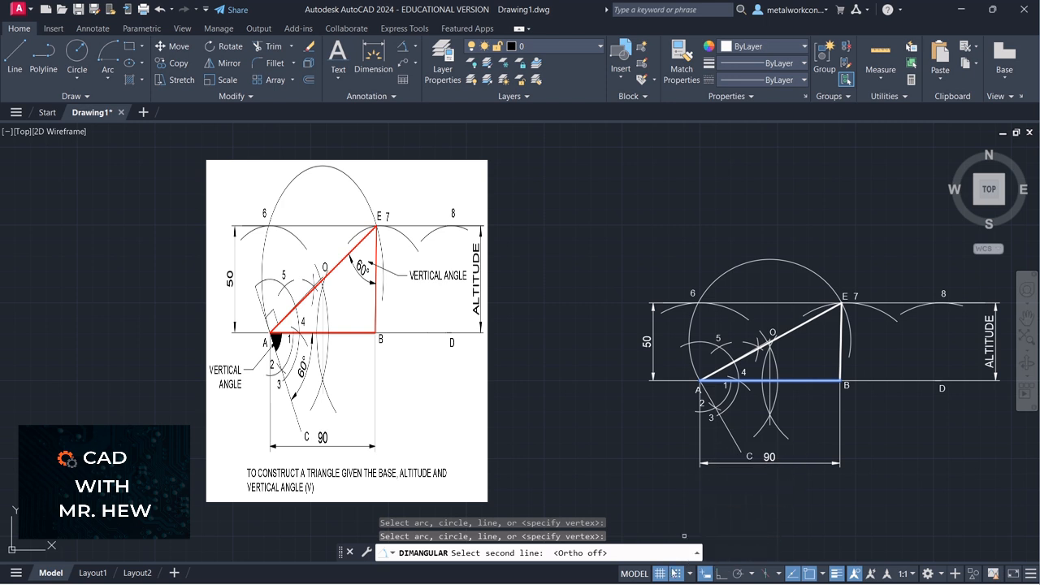
click(731, 435)
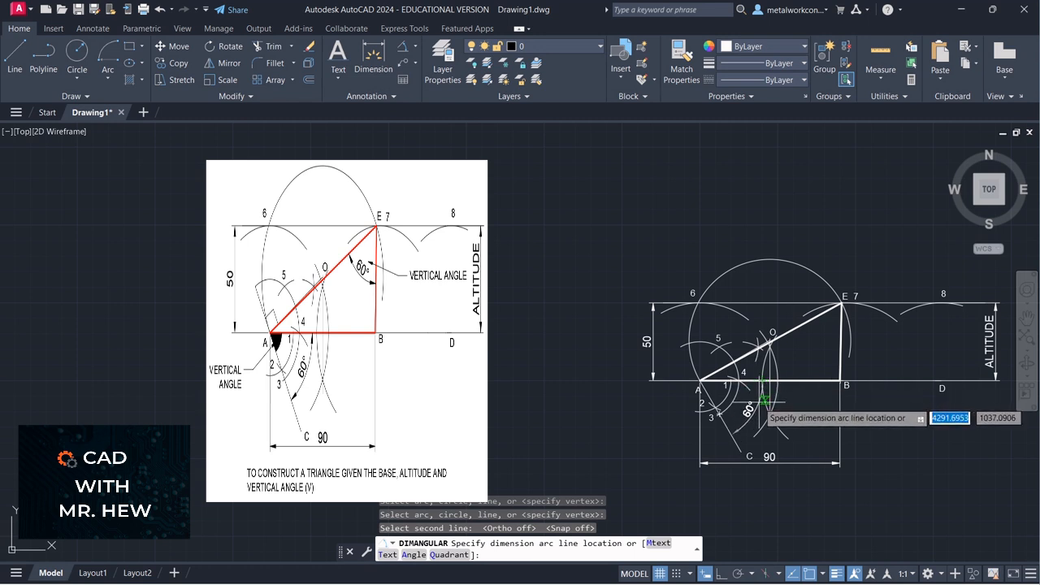
click(749, 406)
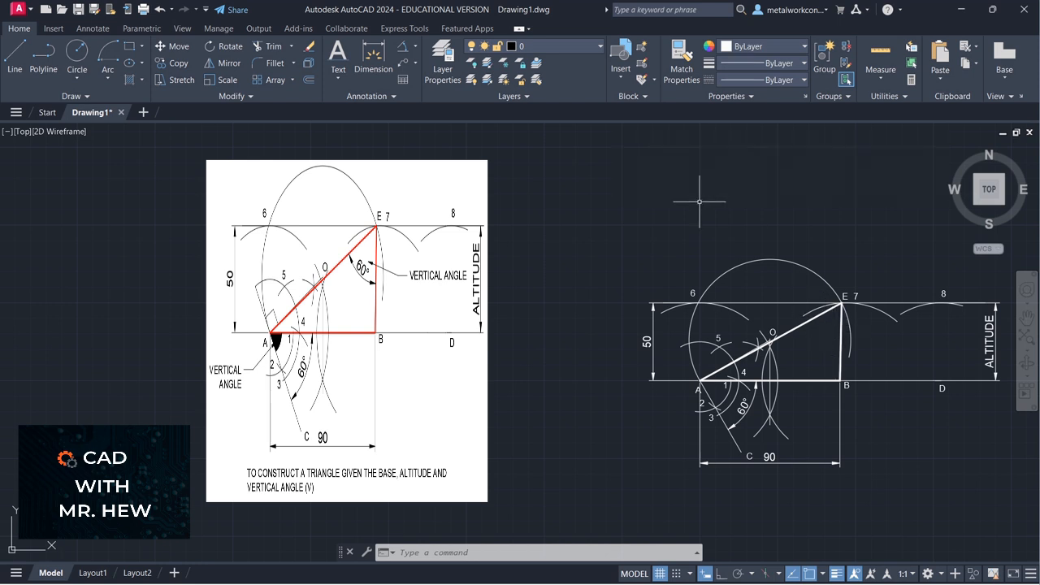
- Add an angular dimension at apex E between sides EB and EA, placed inside the triangle
click(402, 49)
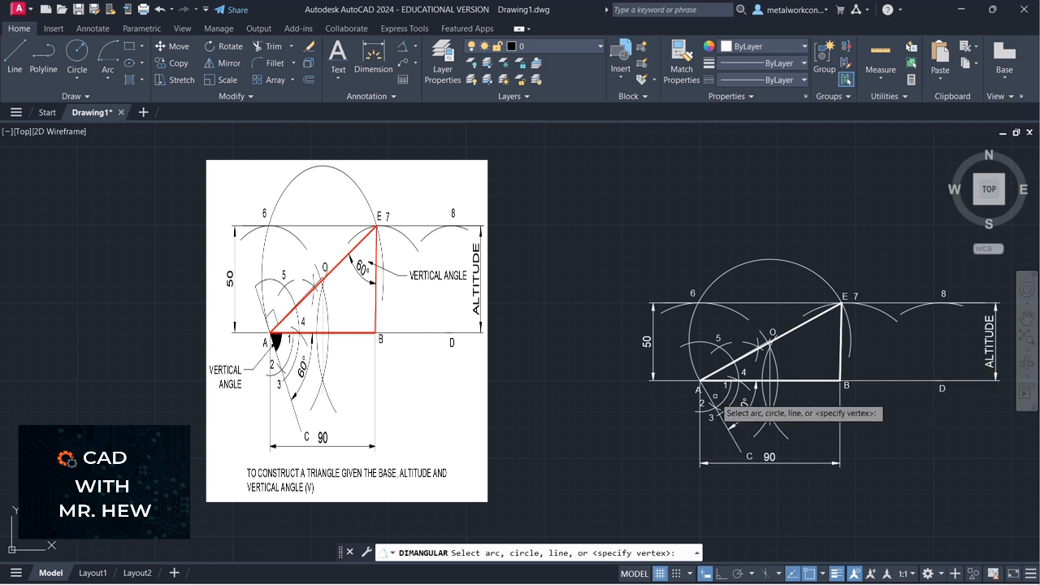
click(840, 348)
click(809, 319)
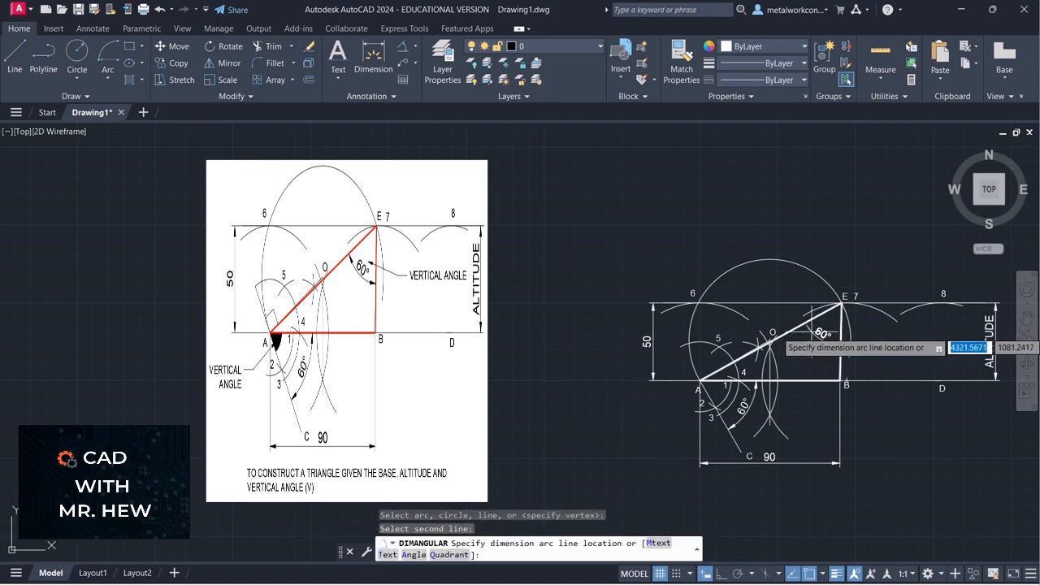
click(822, 335)
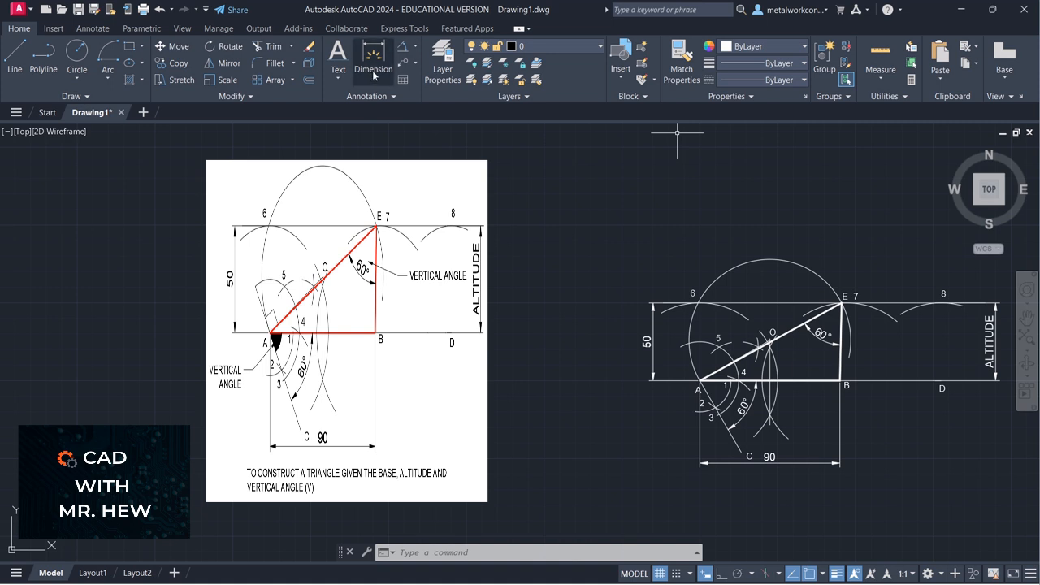
- With object snap off, add a multileader reading VERTICAL ANGLE that points to the angle dimension at E, its text outside side EB
click(407, 67)
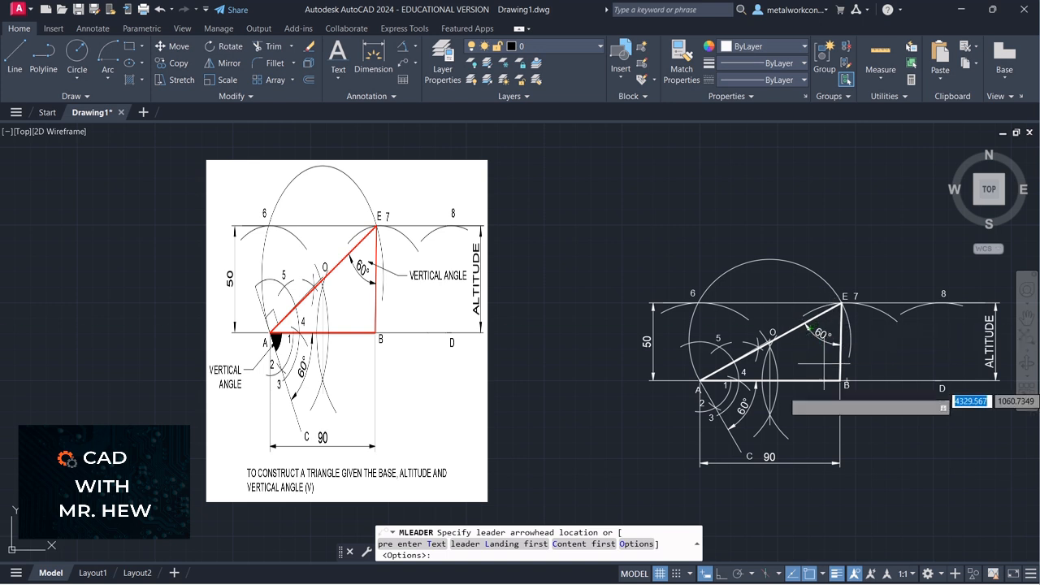
click(810, 575)
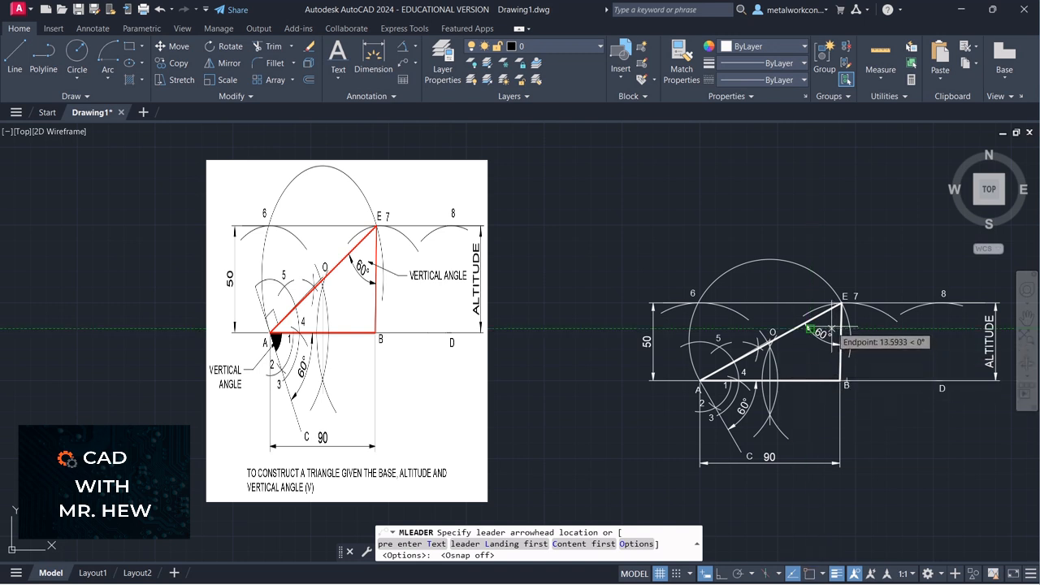
click(830, 329)
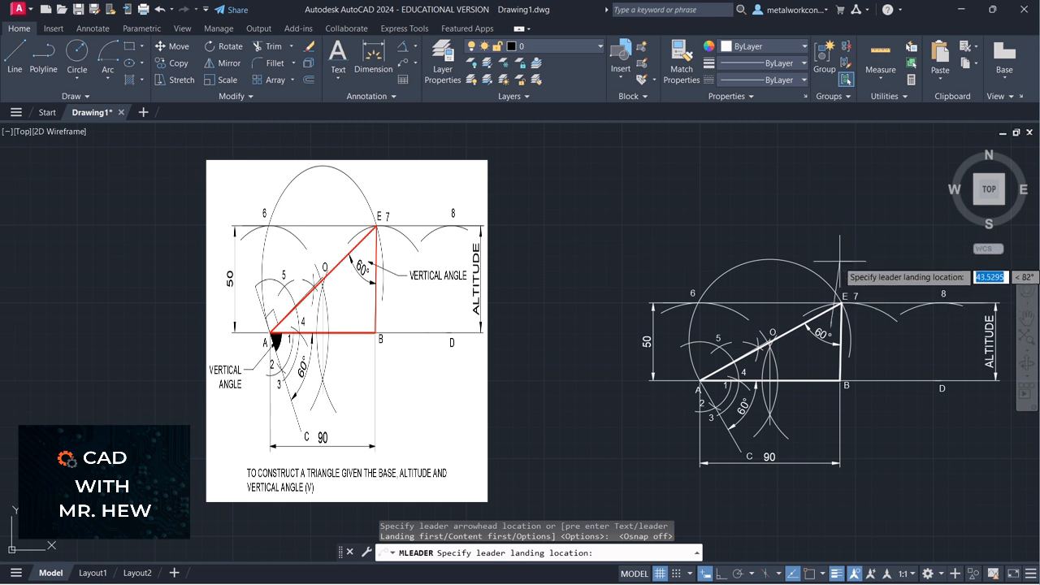
click(870, 338)
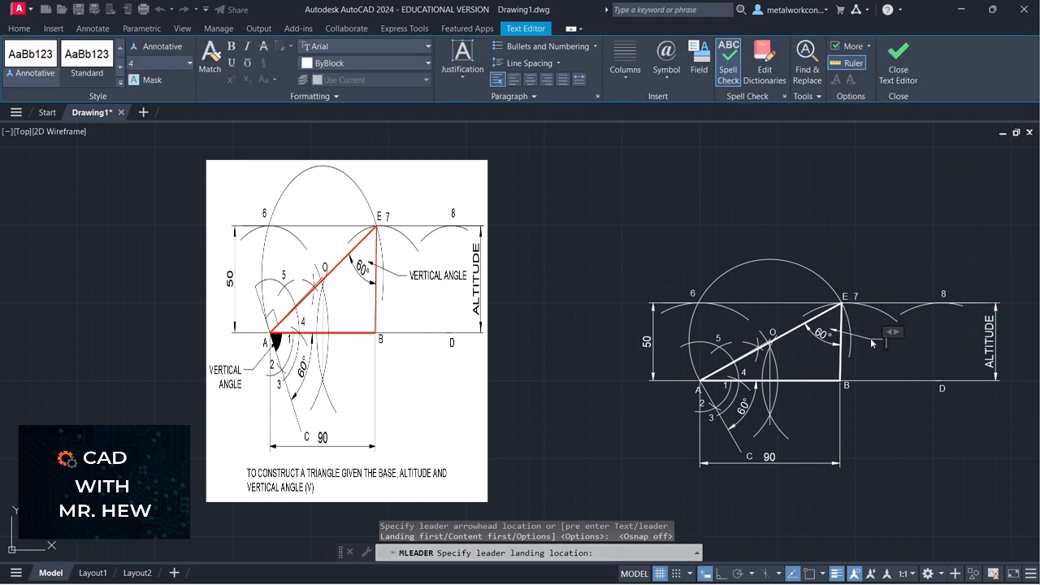
text(VERTI)
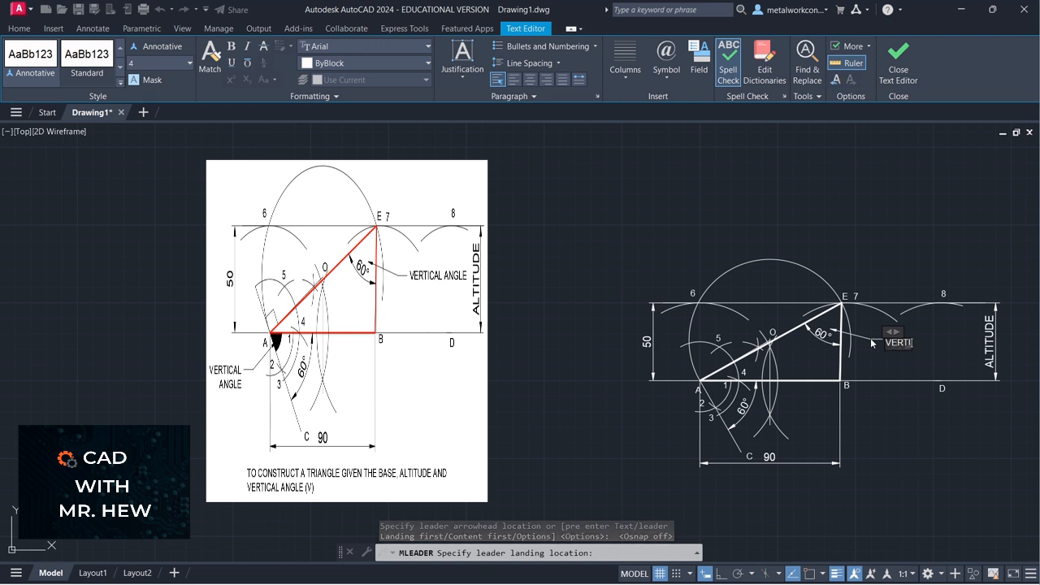
text(CAL)
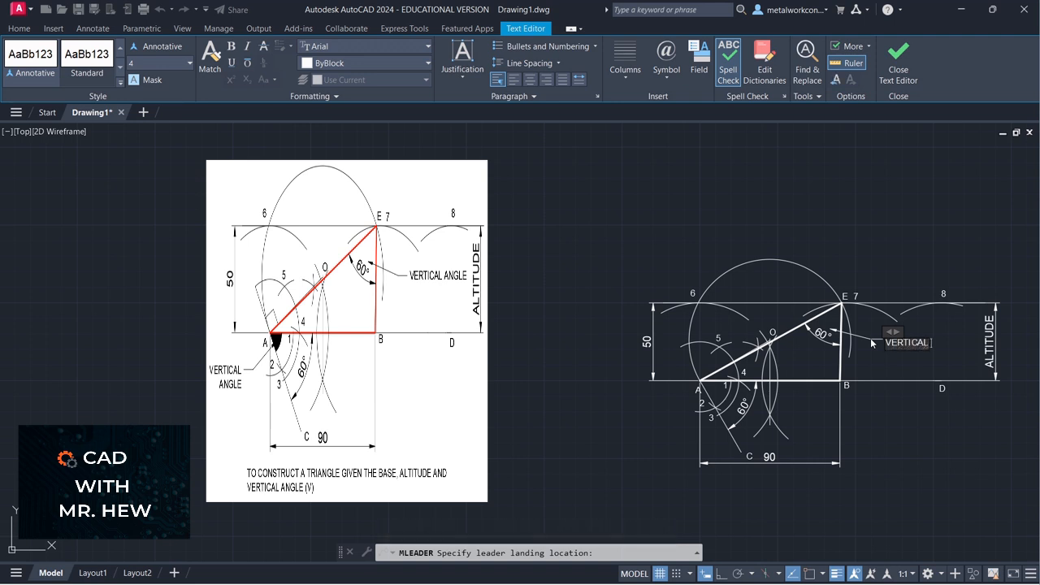
text( ANGLE)
click(885, 421)
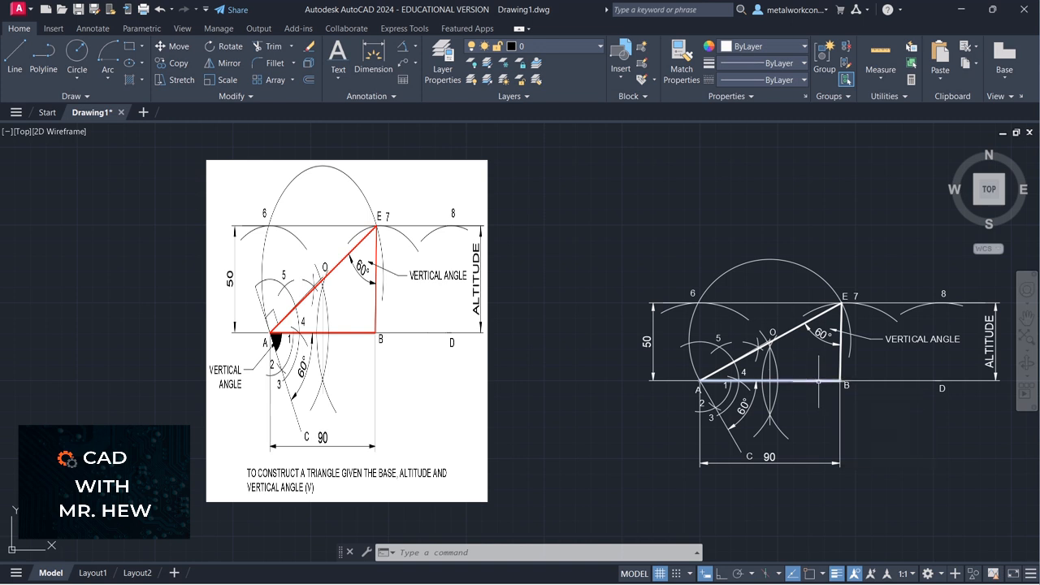
- Extend line CA beyond point A up to the end of the construction arc near 5
scroll(821, 380, up, 2)
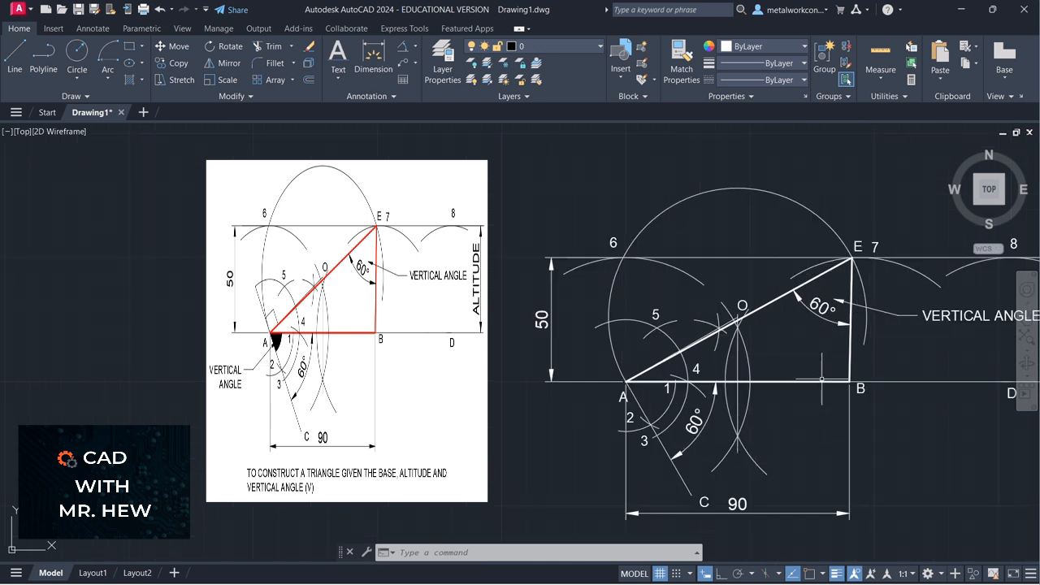
scroll(821, 378, down, 2)
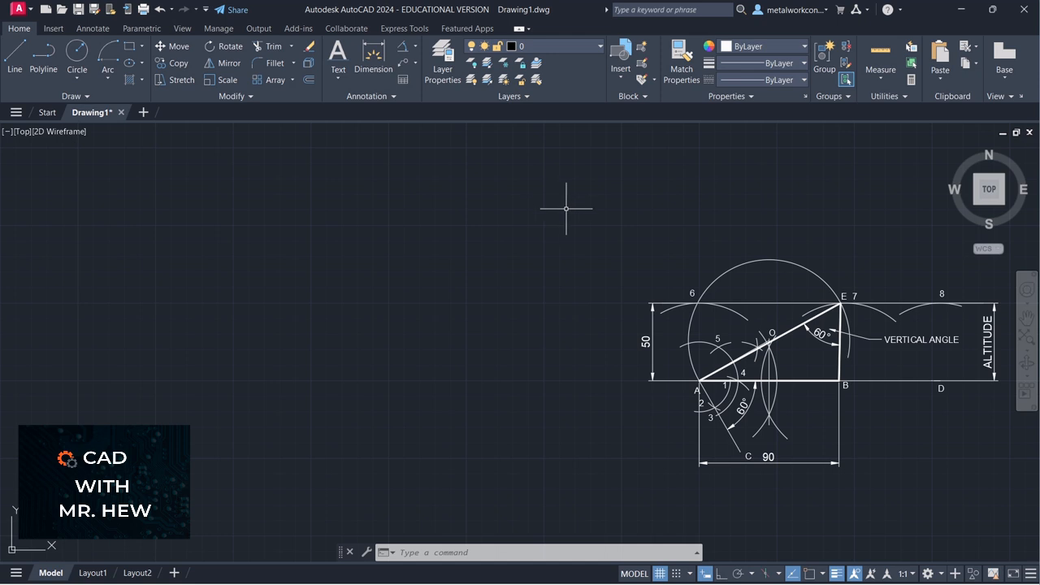
text(EX)
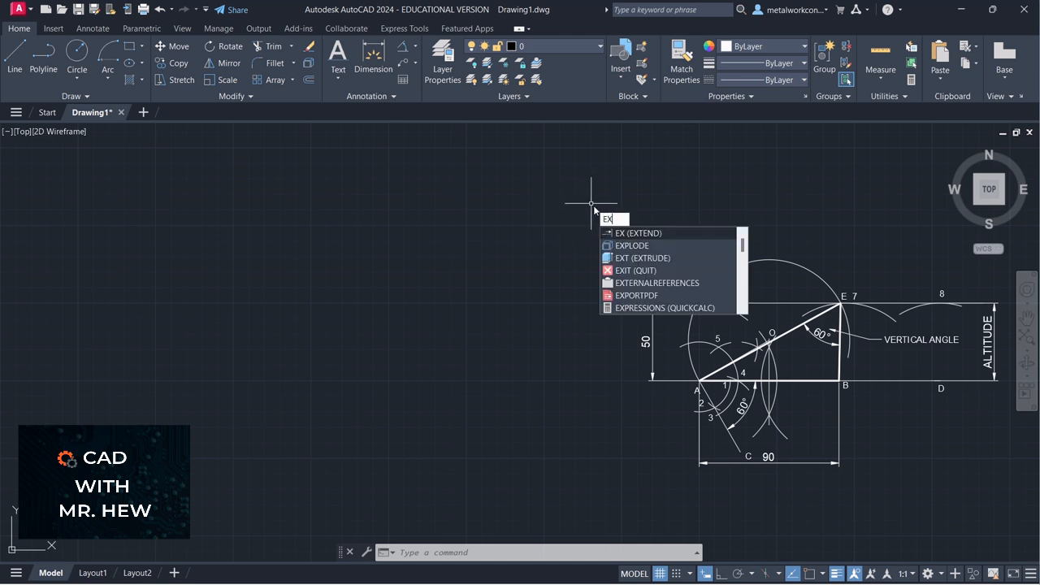
click(627, 234)
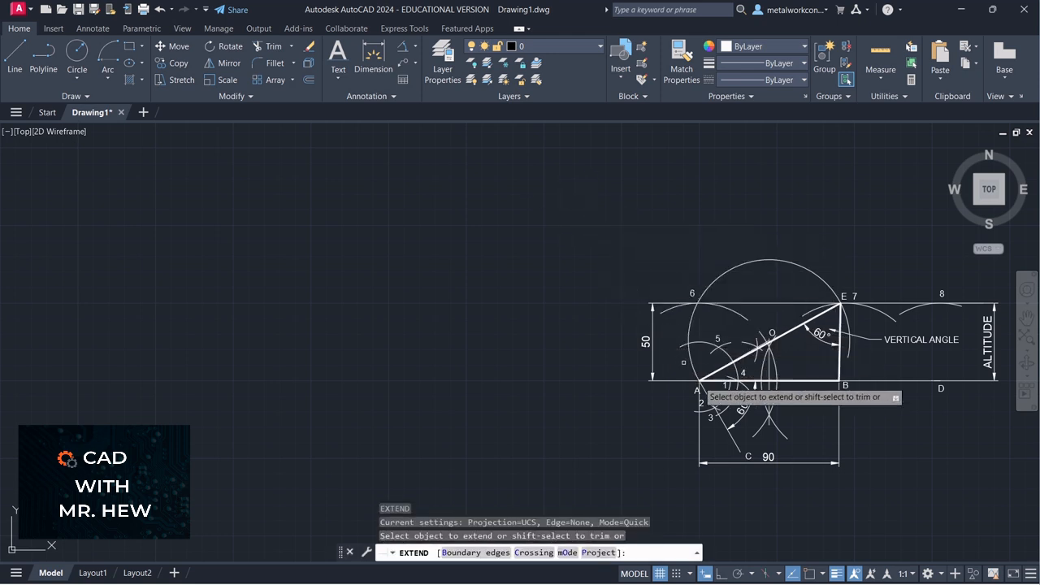
click(709, 398)
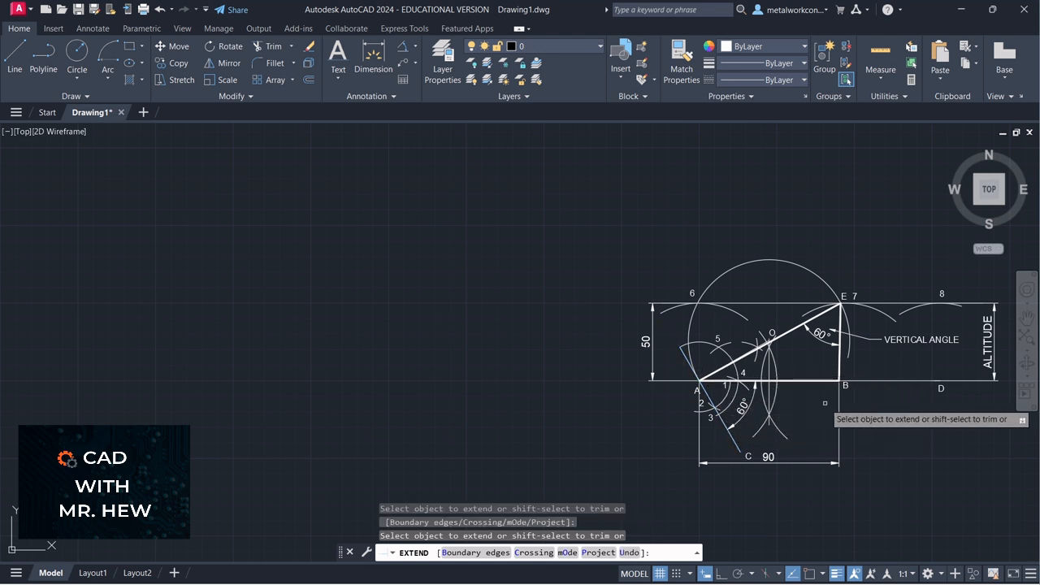
key(Escape)
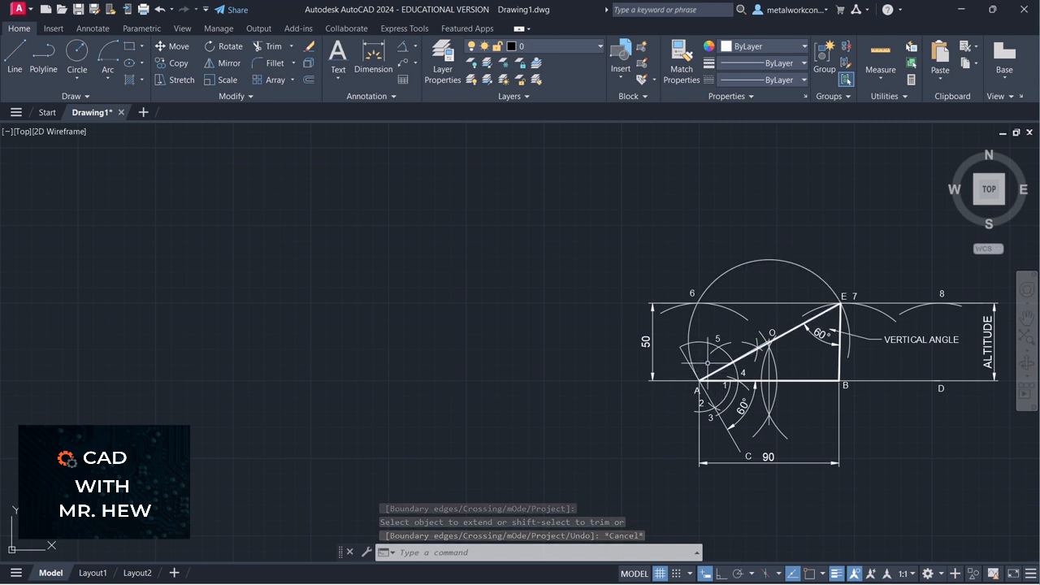
scroll(739, 374, up, 6)
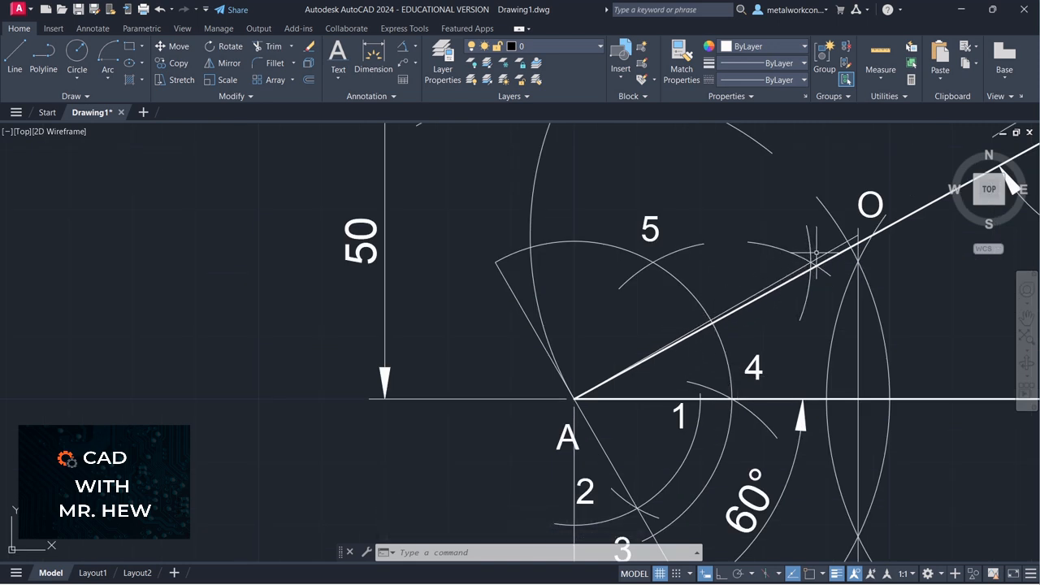
click(821, 255)
key(Escape)
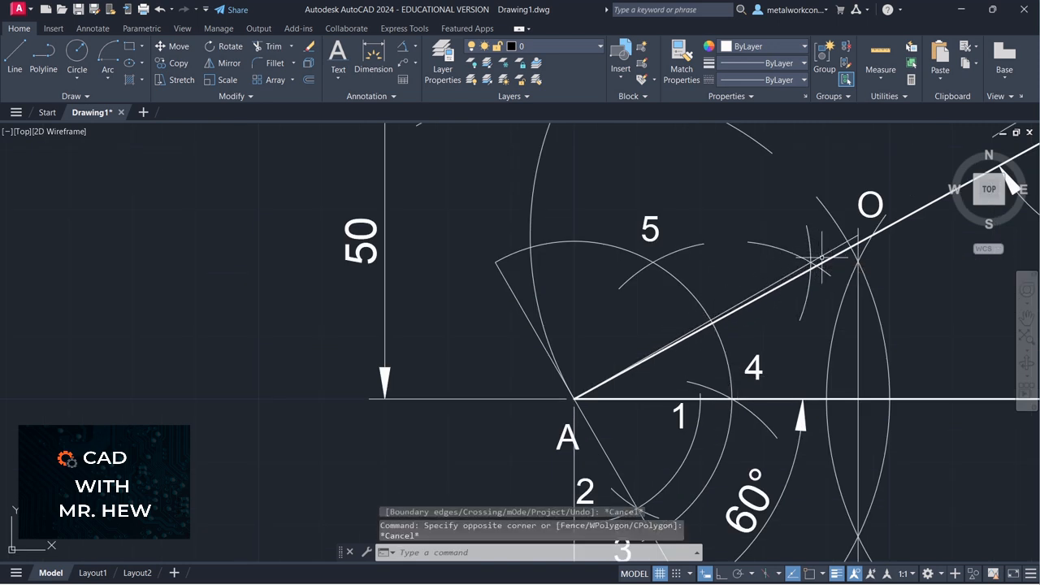
click(821, 256)
key(Escape)
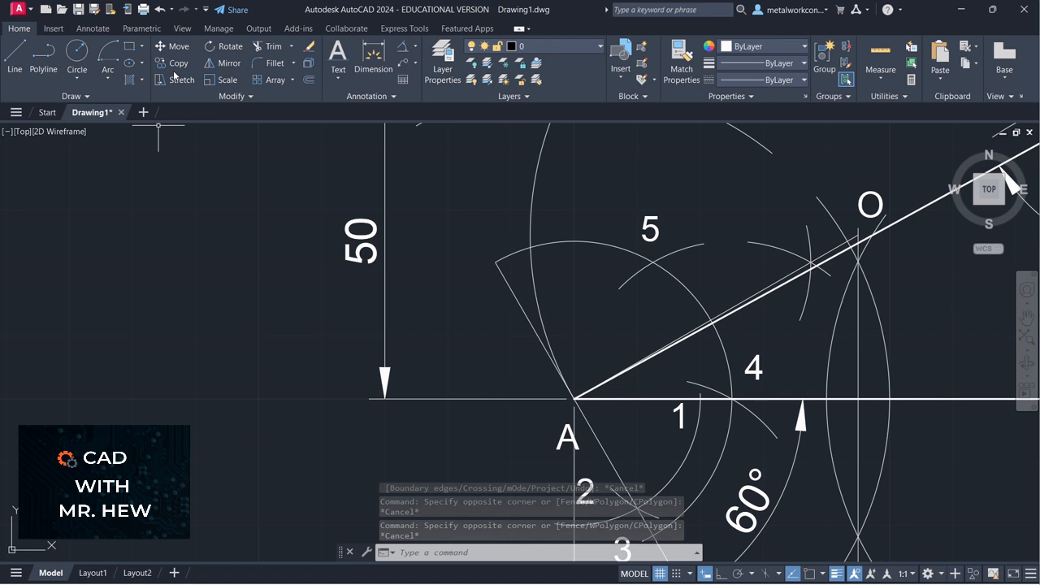
- Offset the thin line from A toward O upward and the extended line CA inward, both by 4, to form the right-angle mark at A
click(308, 81)
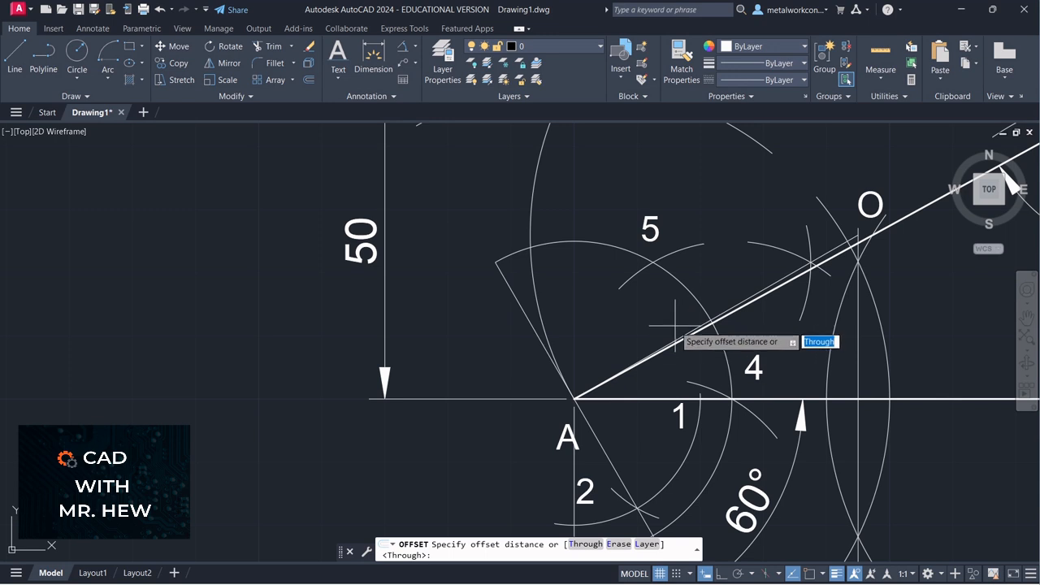
text(4)
key(Return)
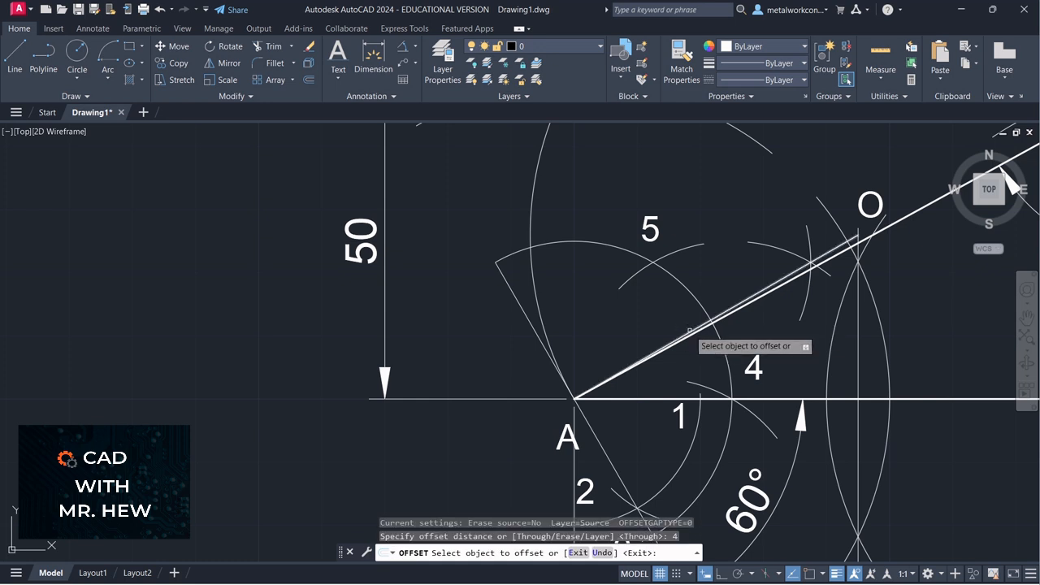
click(689, 331)
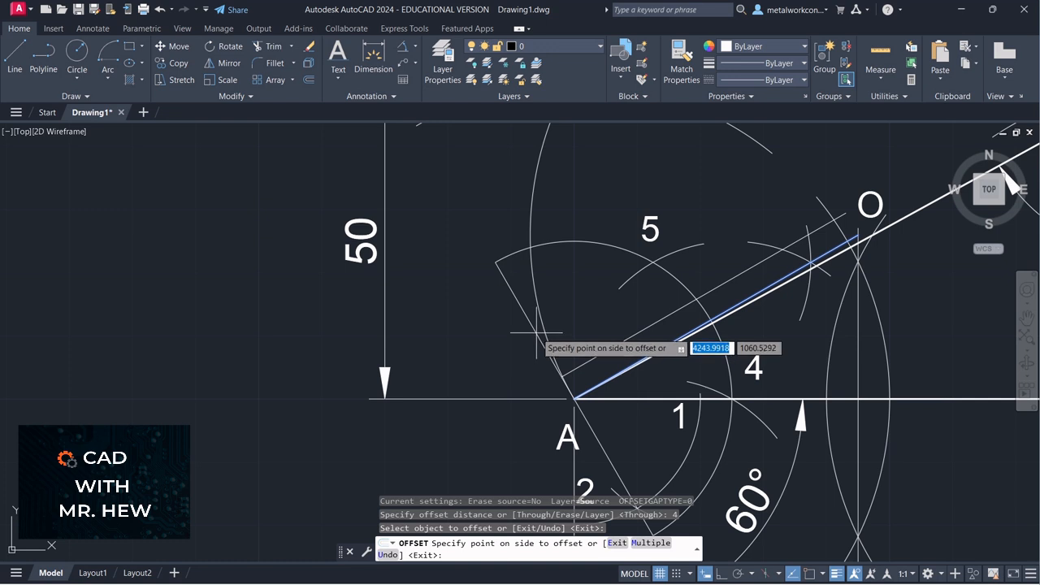
click(577, 311)
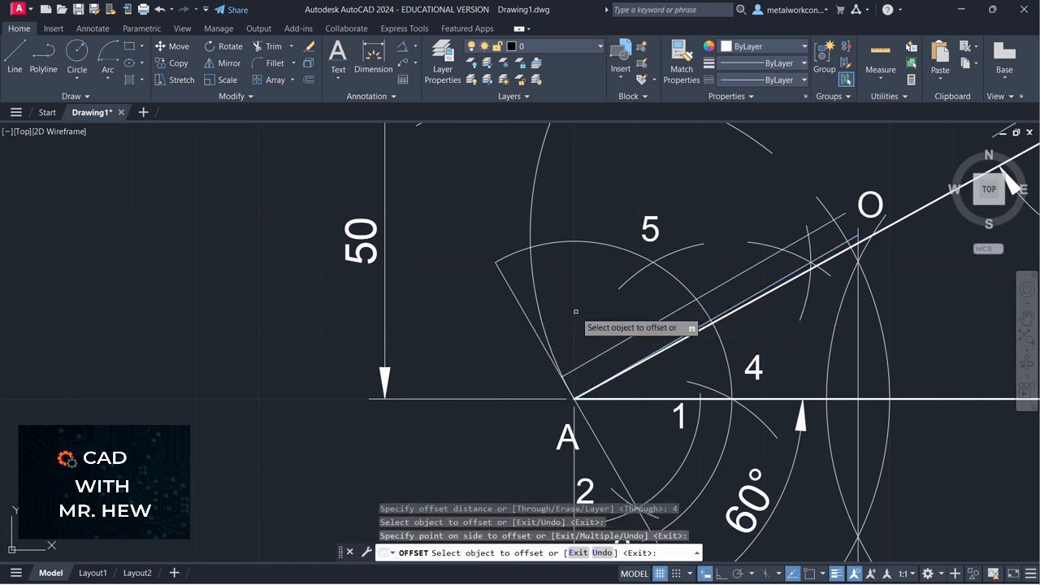
click(533, 330)
click(560, 322)
key(Escape)
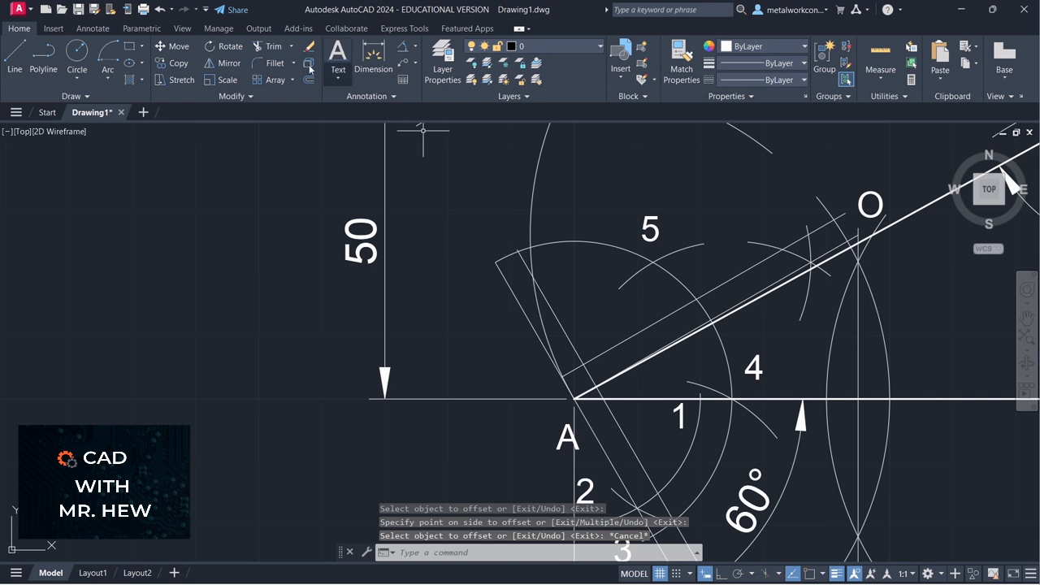
- Trim the two offset lines around A to form a small right-angle mark, and delete their leftover pieces
click(268, 46)
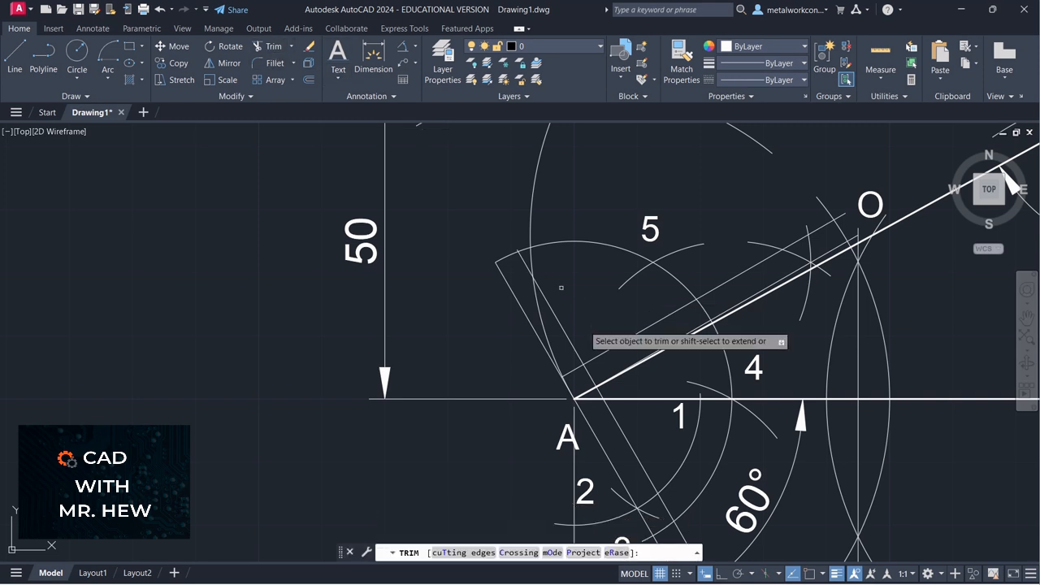
click(606, 354)
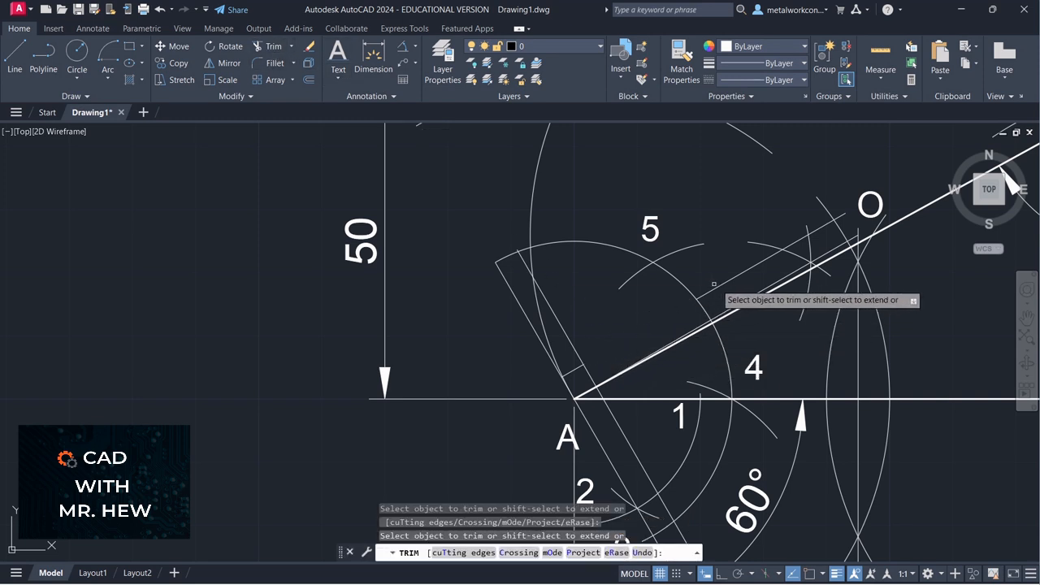
click(558, 314)
key(Return)
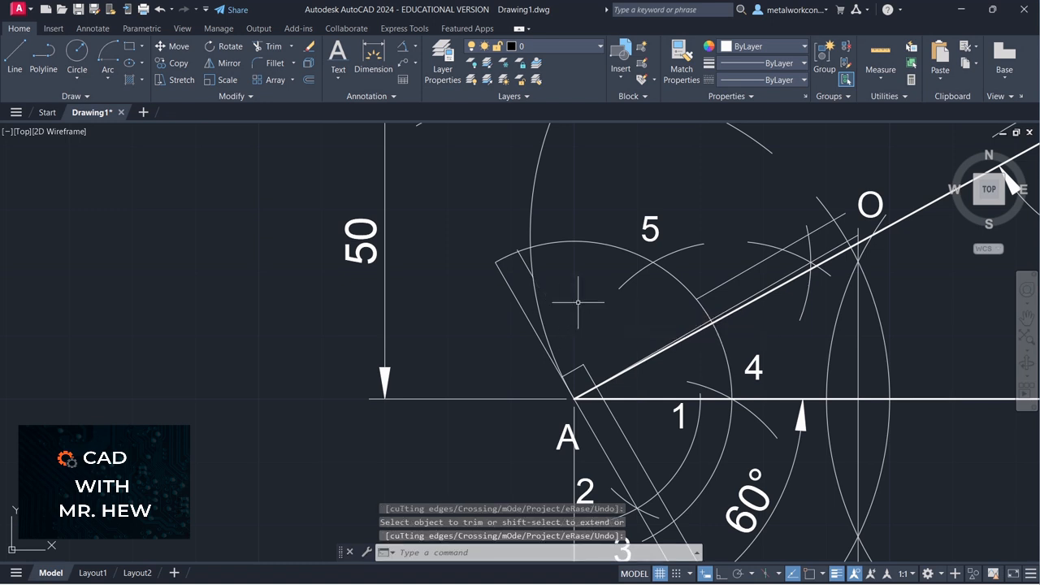
click(745, 270)
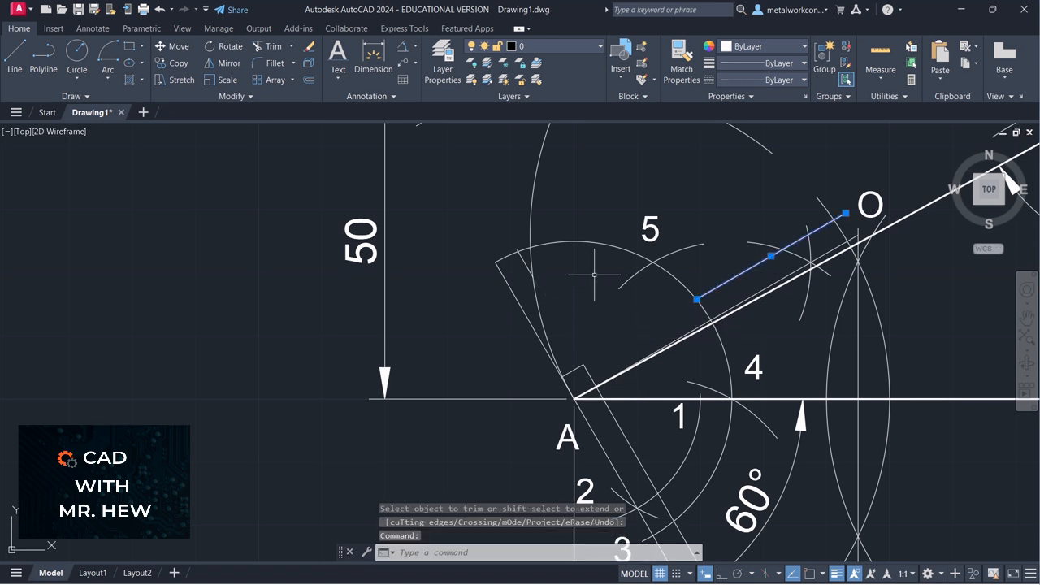
click(525, 263)
key(Delete)
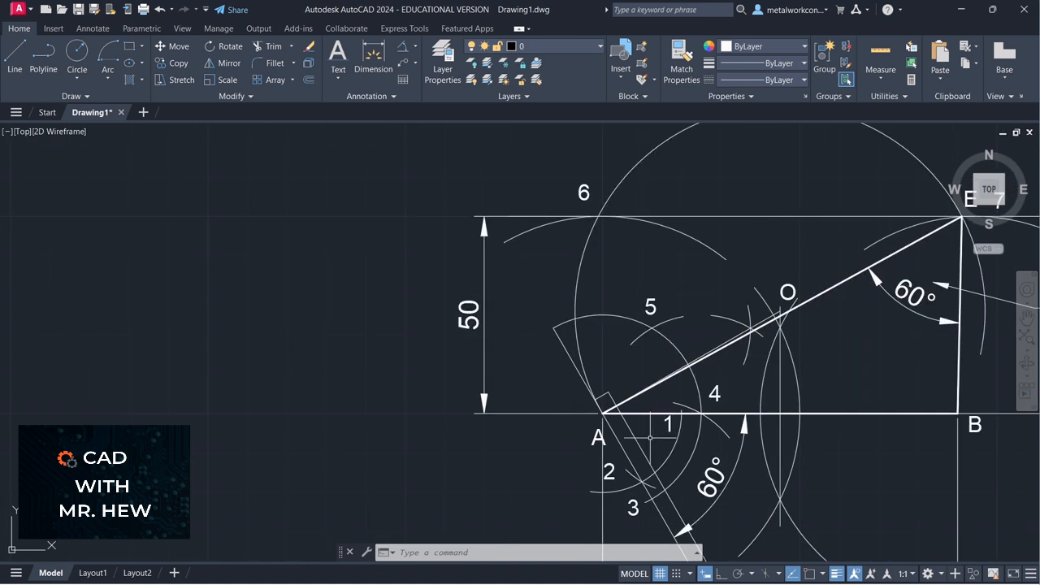
- Trim the offset line of CA at side AE and base AB, and delete its remainder below the base
scroll(649, 438, up, 4)
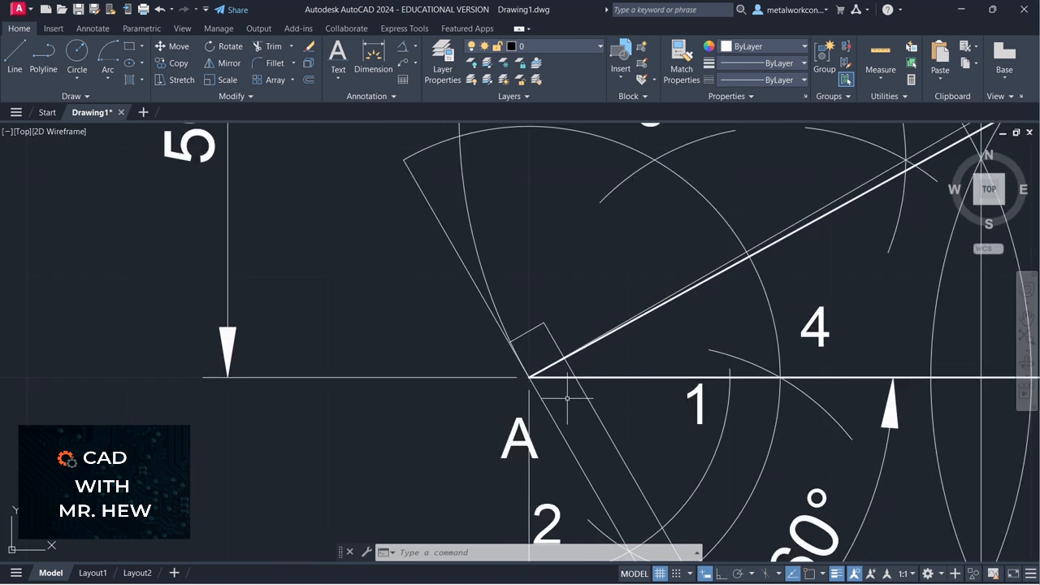
click(276, 49)
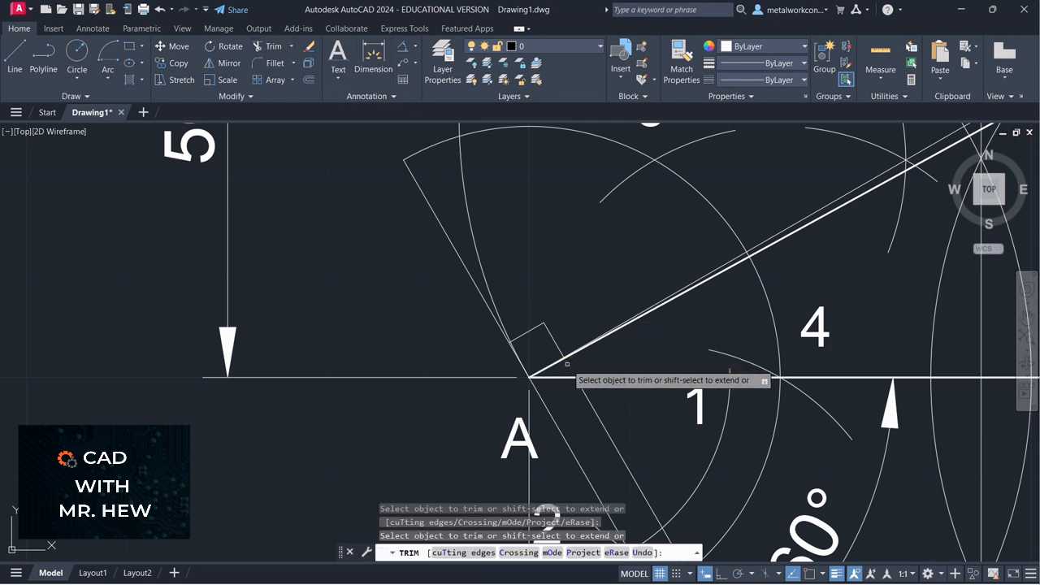
click(567, 364)
key(Return)
click(597, 412)
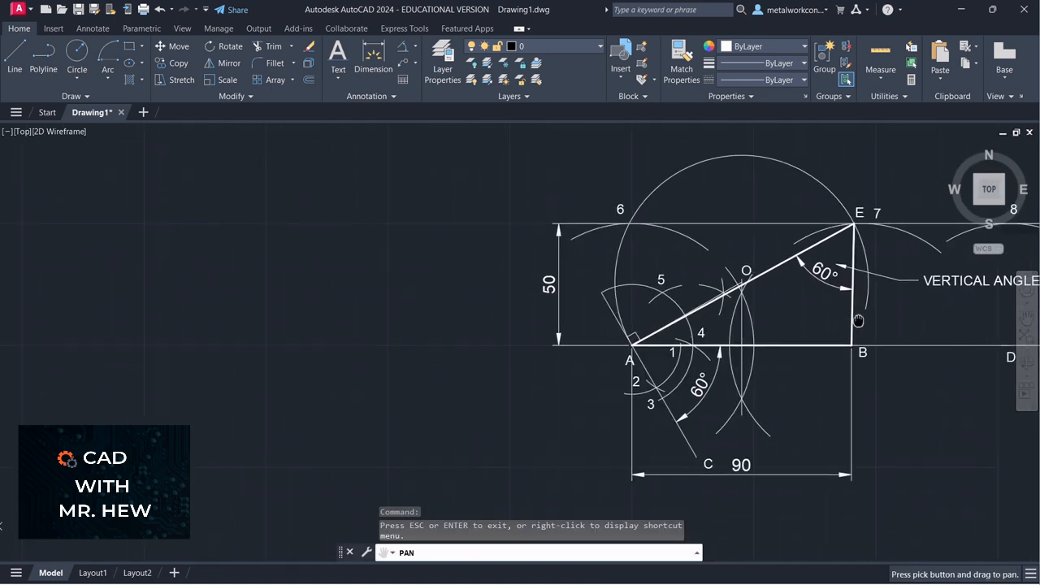
mouse_move(857, 319)
mouse_down()
mouse_move(815, 299)
mouse_move(832, 326)
mouse_move(845, 325)
mouse_up()
scroll(842, 311, down, 2)
key(Escape)
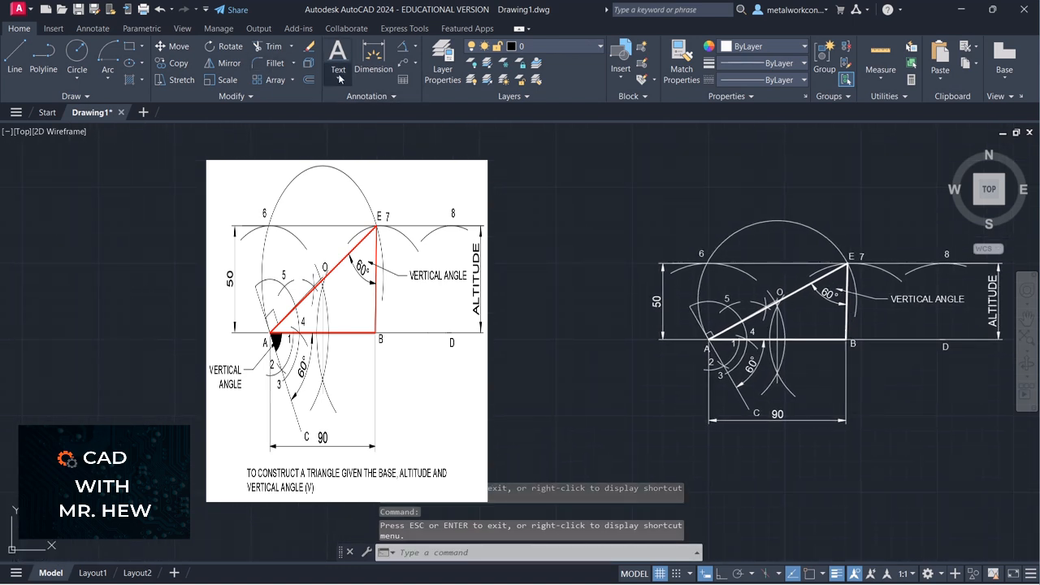
- Add multiline text below the 90 dimension reading "TO CONSTRUCT A TRIANGLE GIVEN THE BASE, ALTITUDE AND VERTICAL ANGLE (V)" on two lines
click(338, 78)
click(368, 101)
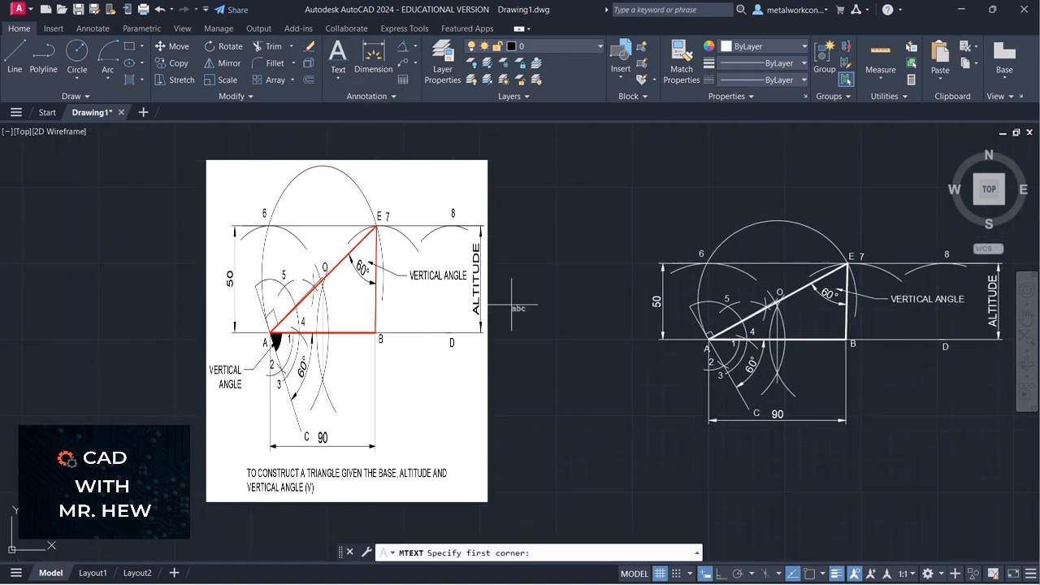
click(679, 436)
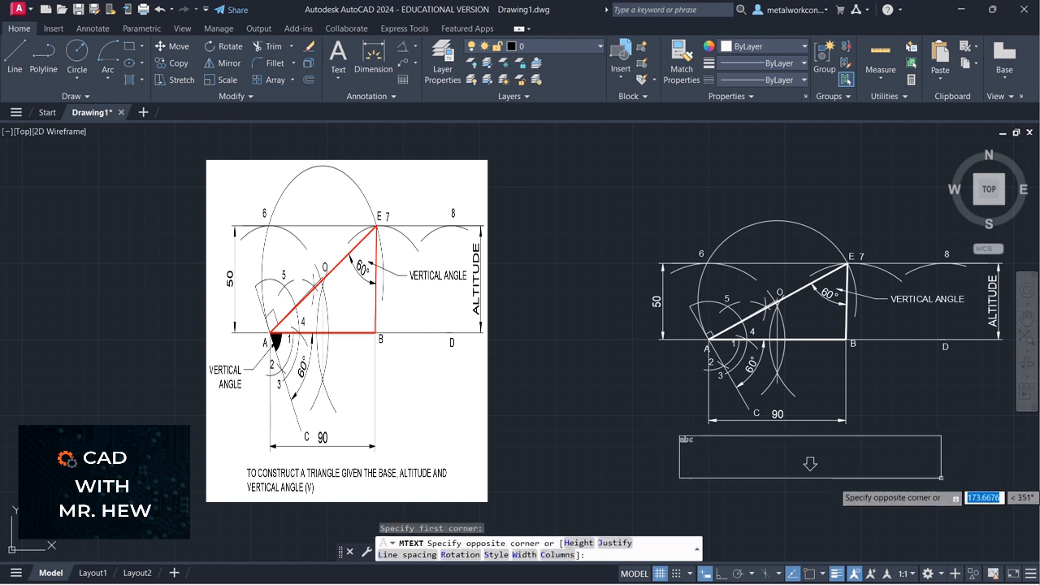
click(1005, 509)
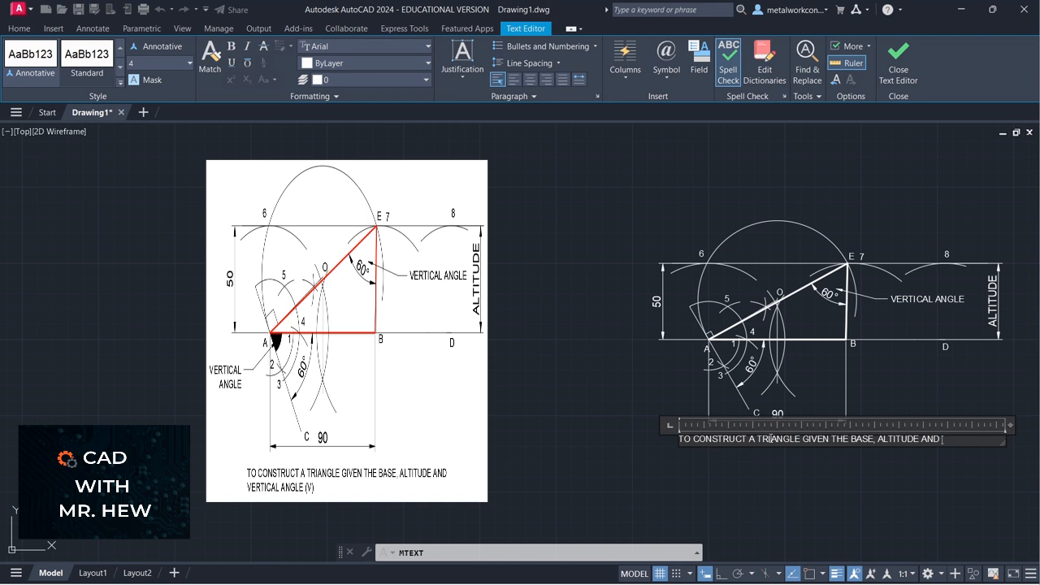
key(Return)
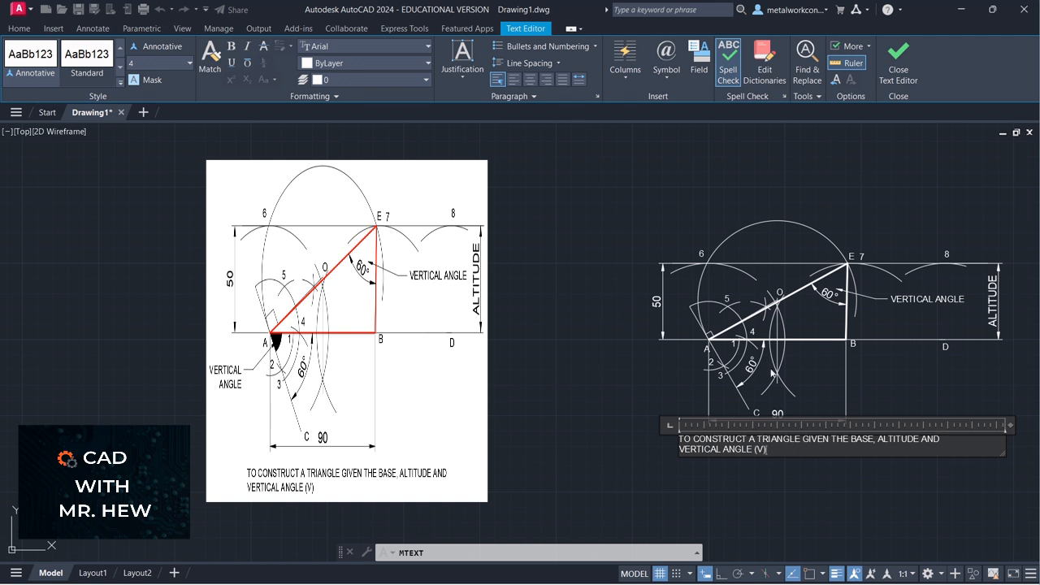
click(842, 505)
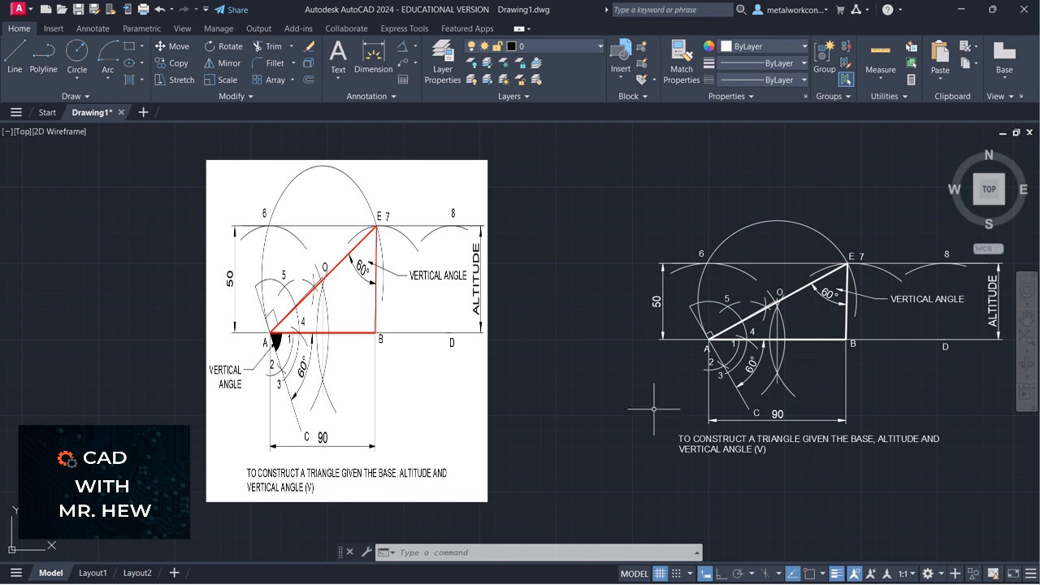
- Offset both short lines of the right-angle mark at A outward by 4
scroll(717, 390, up, 4)
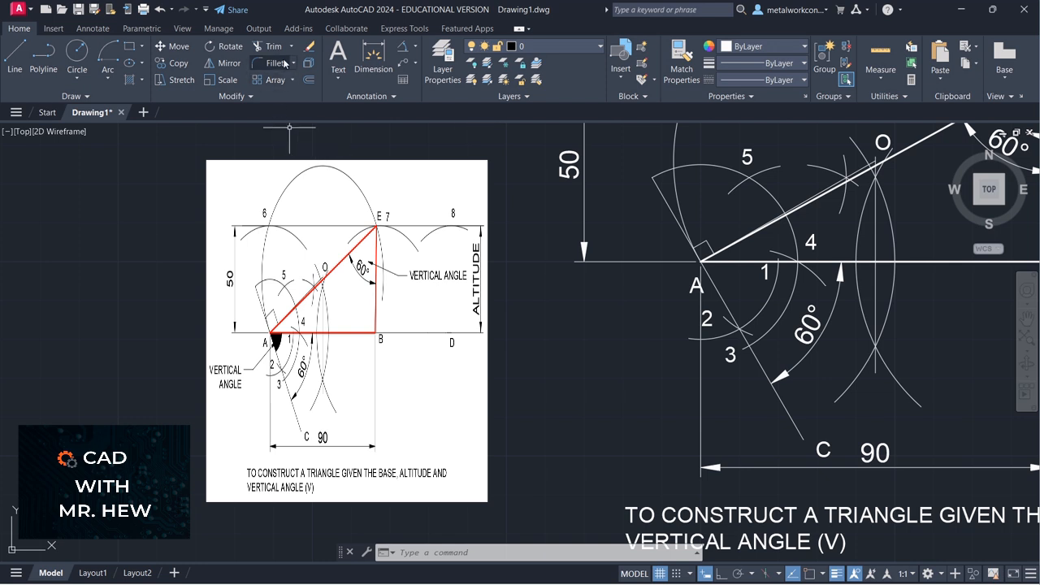
click(309, 80)
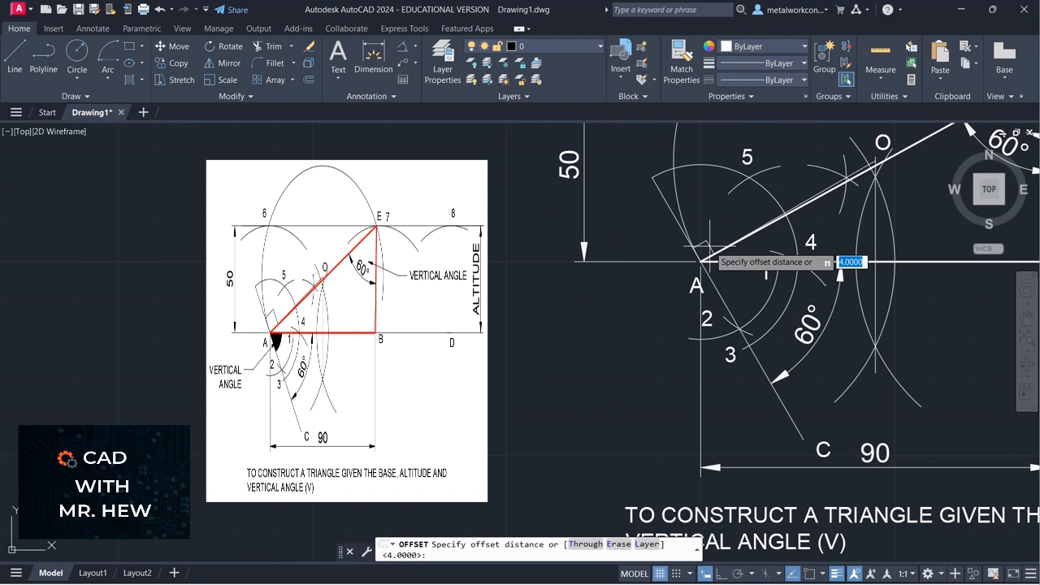
key(Return)
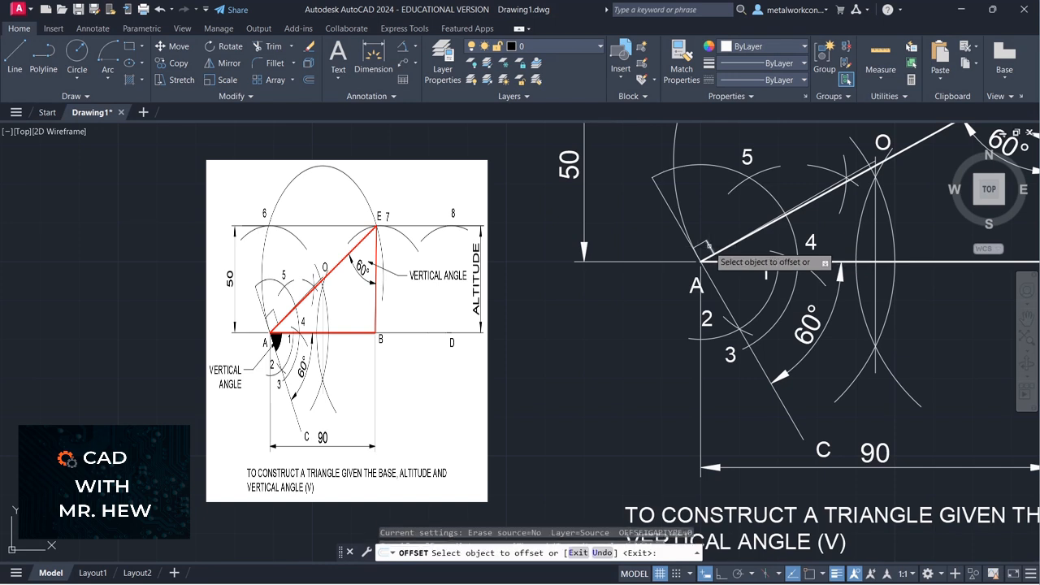
click(708, 246)
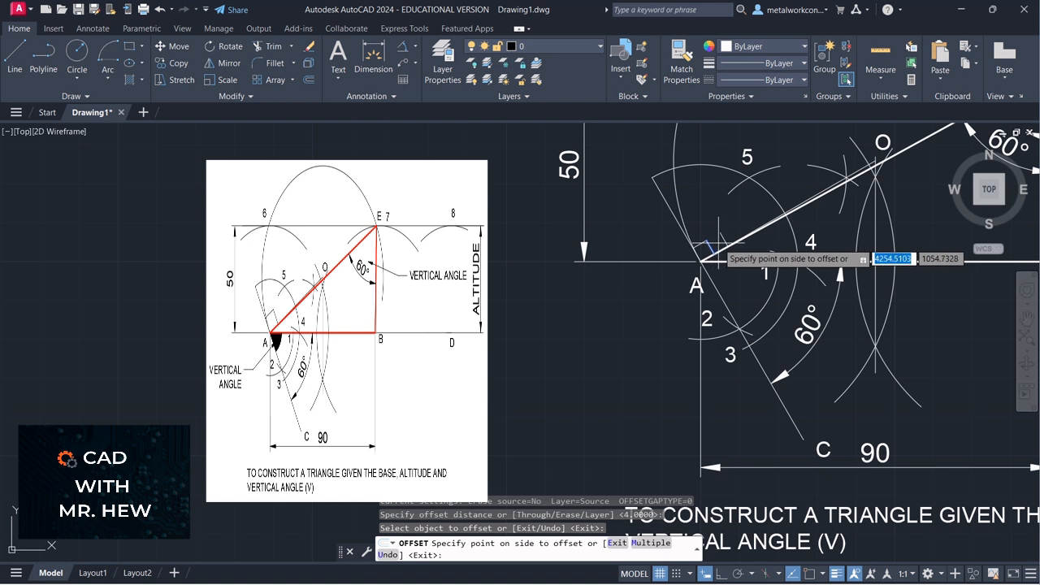
click(718, 240)
click(692, 230)
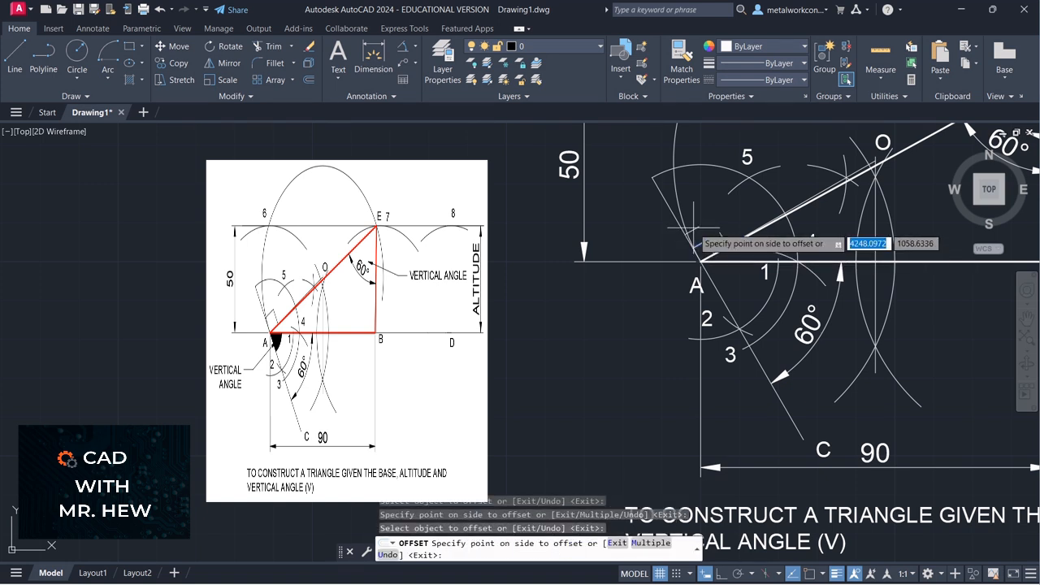
click(694, 230)
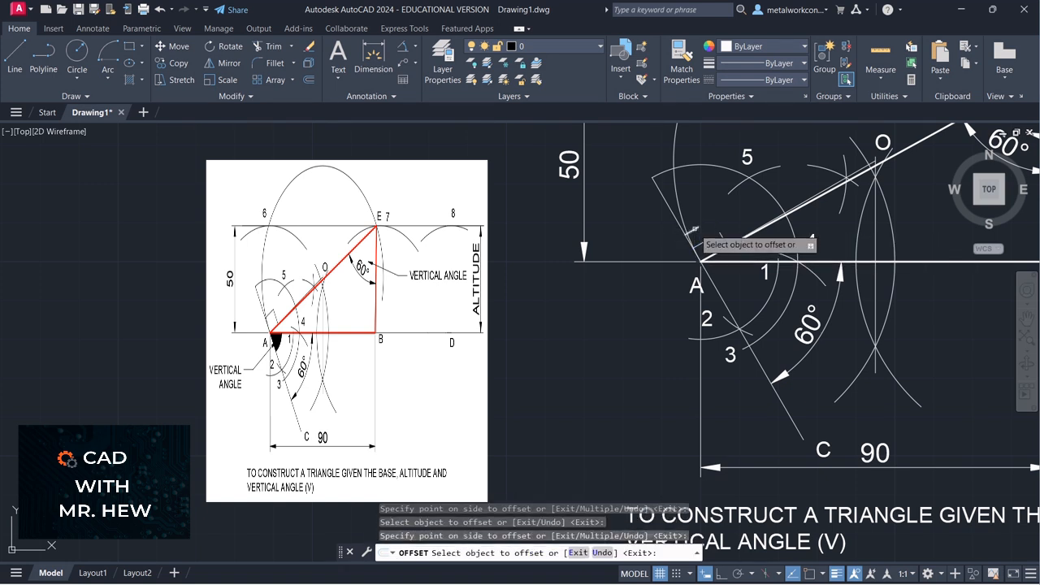
key(Return)
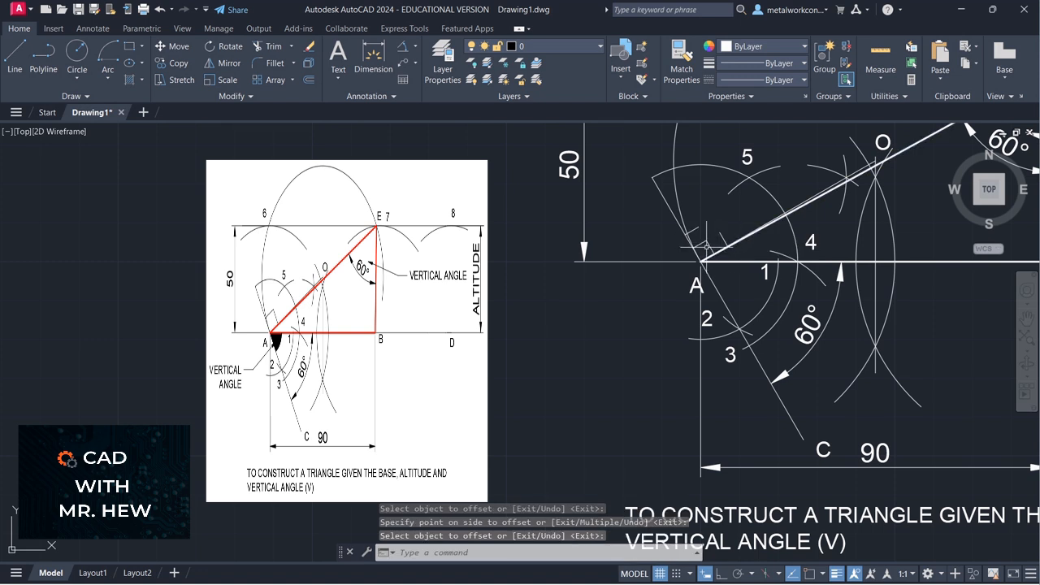
- Delete the smaller original right-angle mark and join the two new offset lines into a corner with Fillet
click(699, 244)
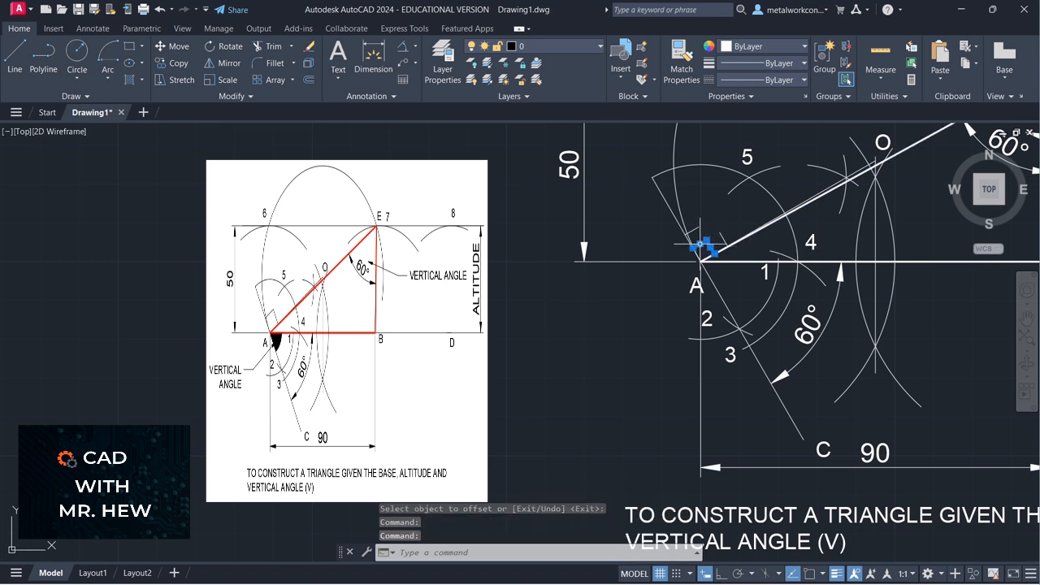
key(Delete)
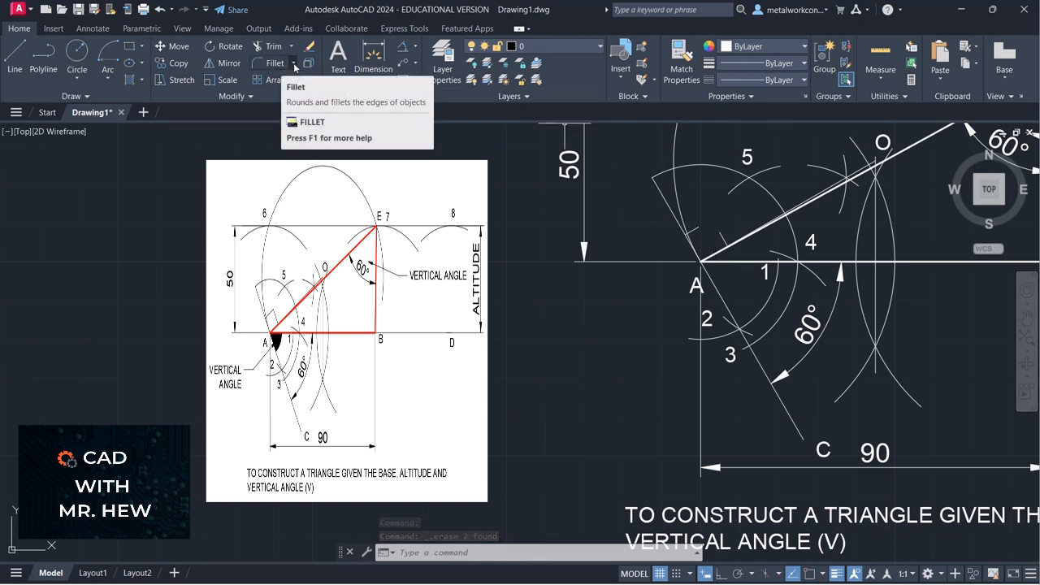
click(279, 63)
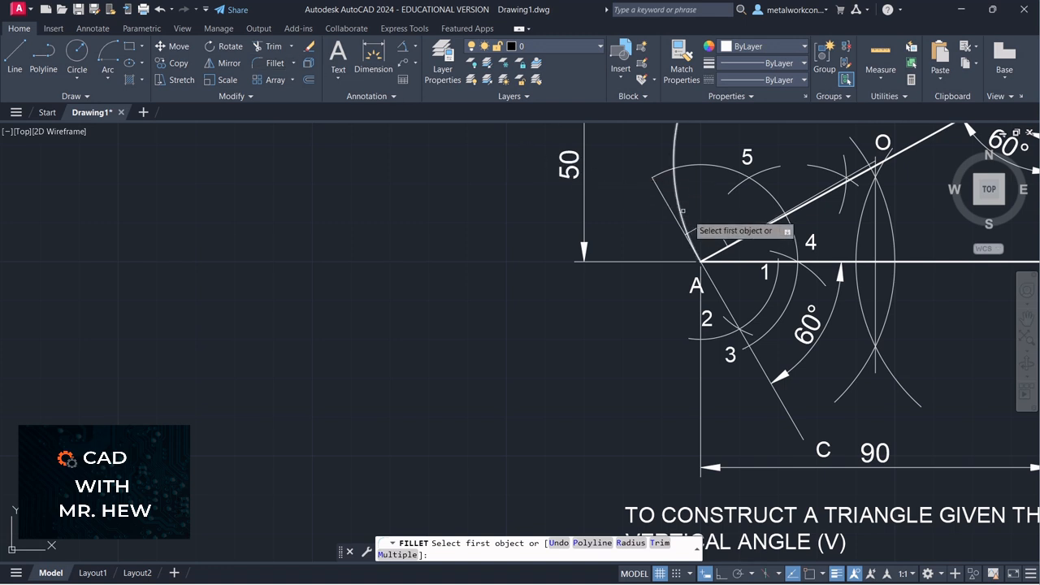
click(721, 236)
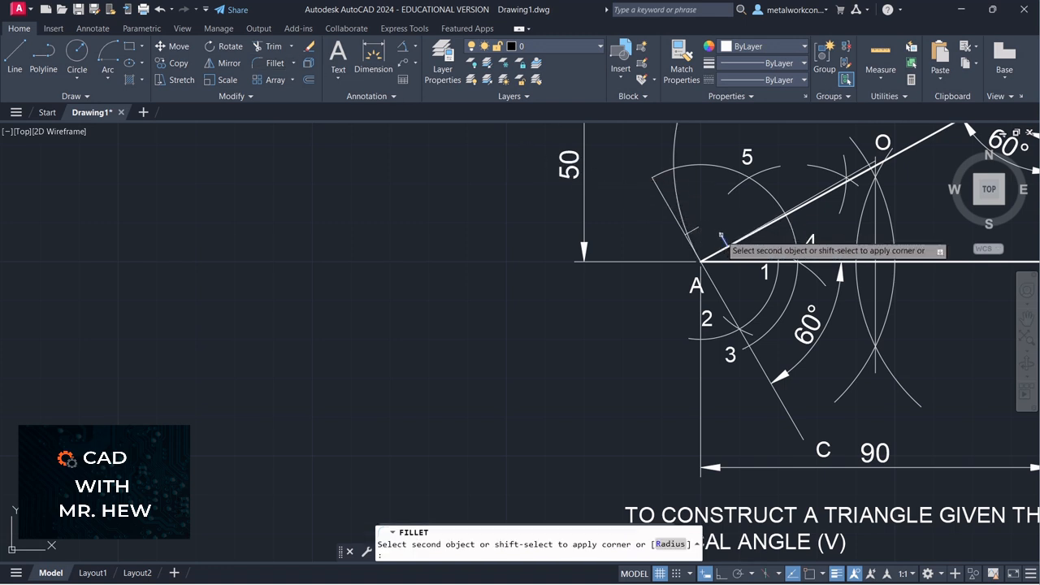
click(700, 228)
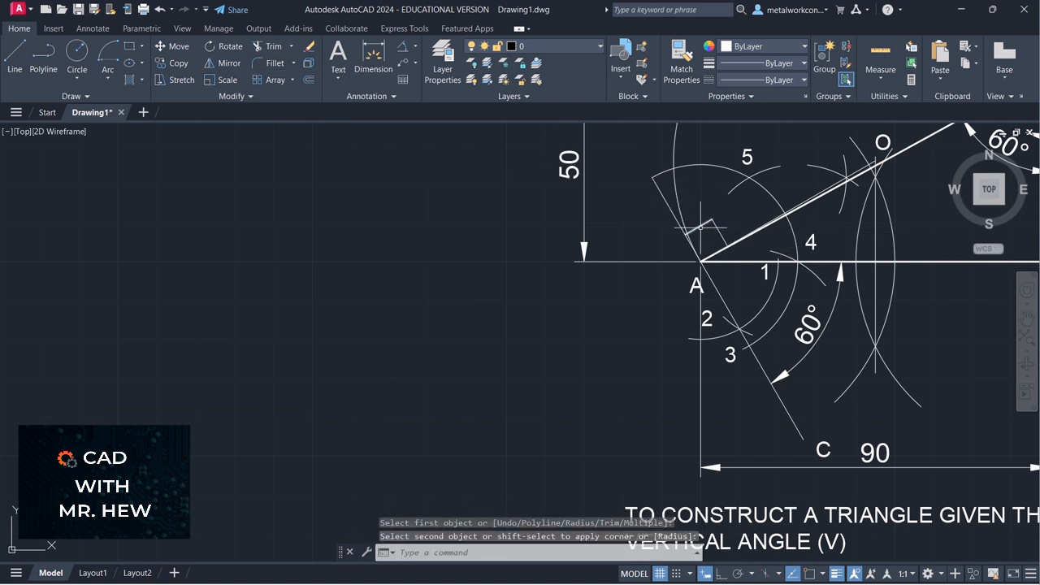
- Move the label A slightly to the left, clear of the vertical extension line below point A
scroll(822, 278, down, 2)
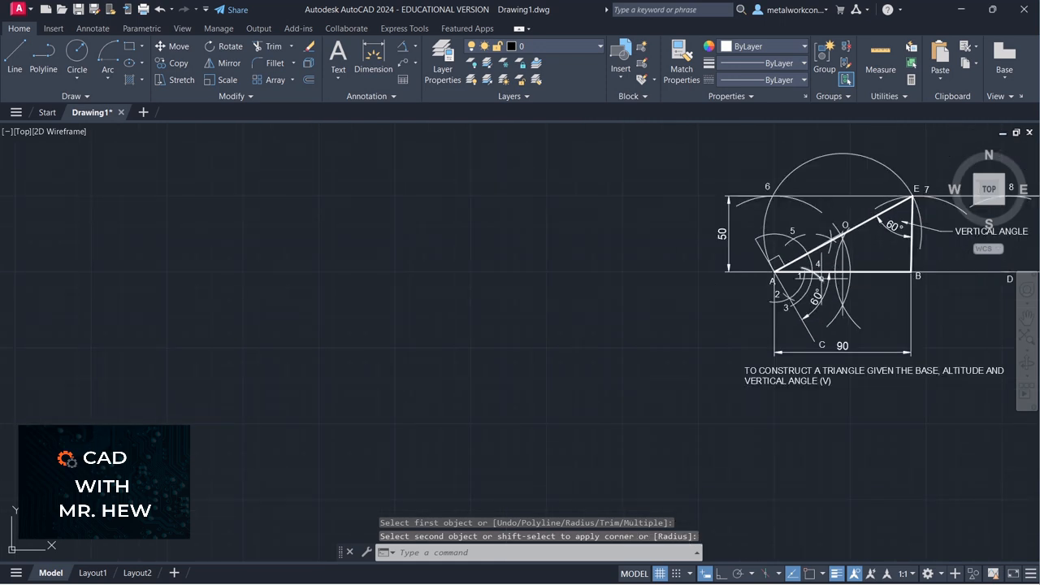
click(1027, 317)
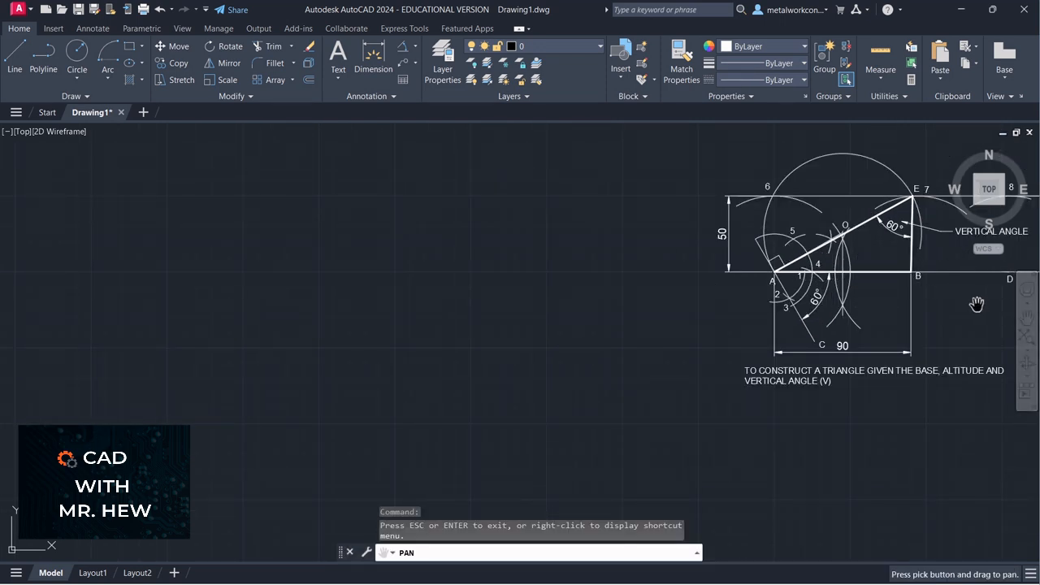
mouse_move(976, 304)
mouse_down()
mouse_move(922, 307)
mouse_move(864, 337)
mouse_move(903, 375)
mouse_move(859, 355)
mouse_move(809, 370)
mouse_move(807, 395)
mouse_move(777, 357)
mouse_up()
scroll(903, 374, up, 2)
scroll(899, 373, down, 2)
scroll(866, 362, up, 2)
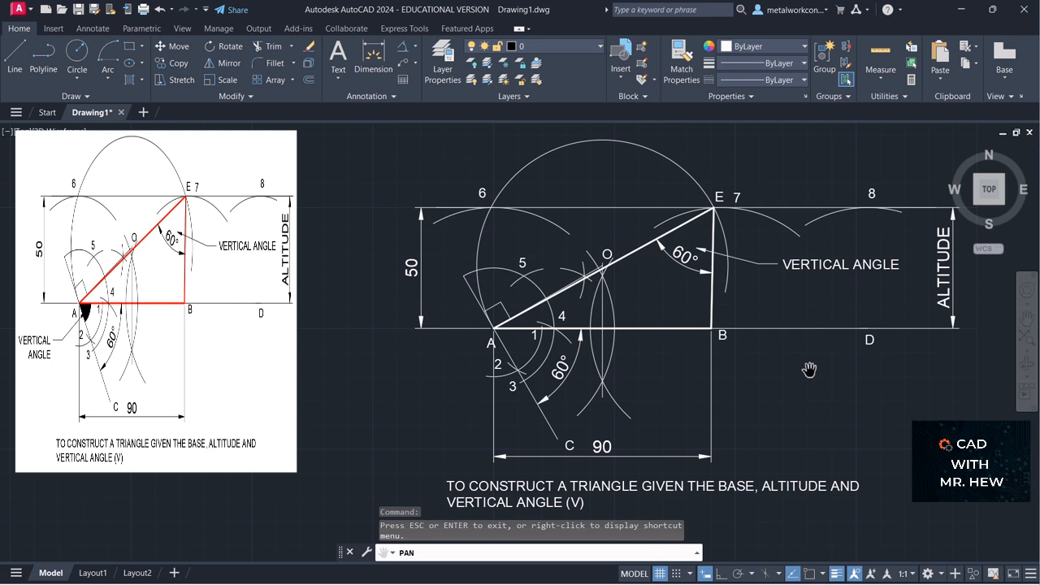
key(Escape)
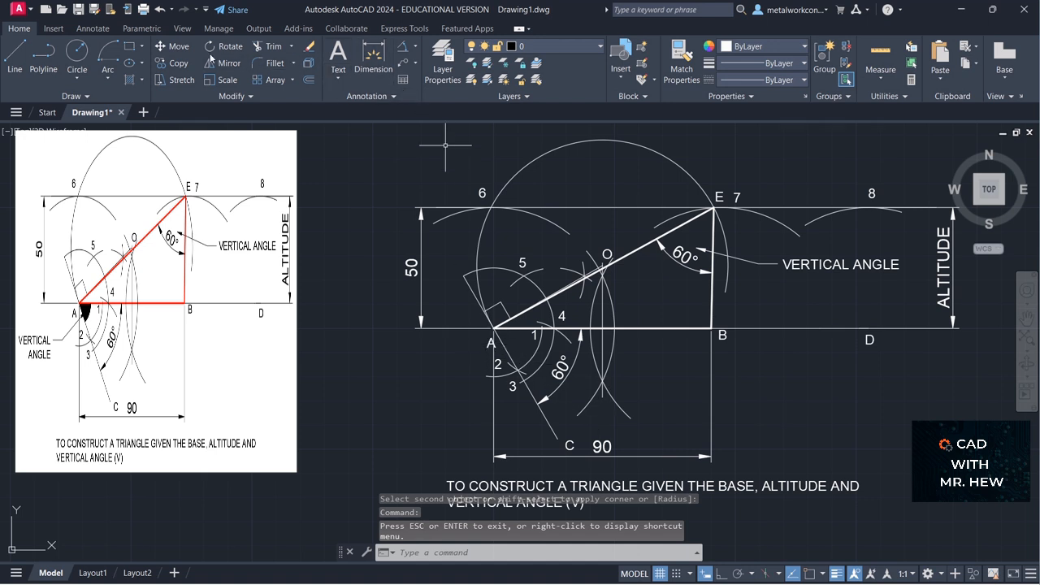
click(173, 46)
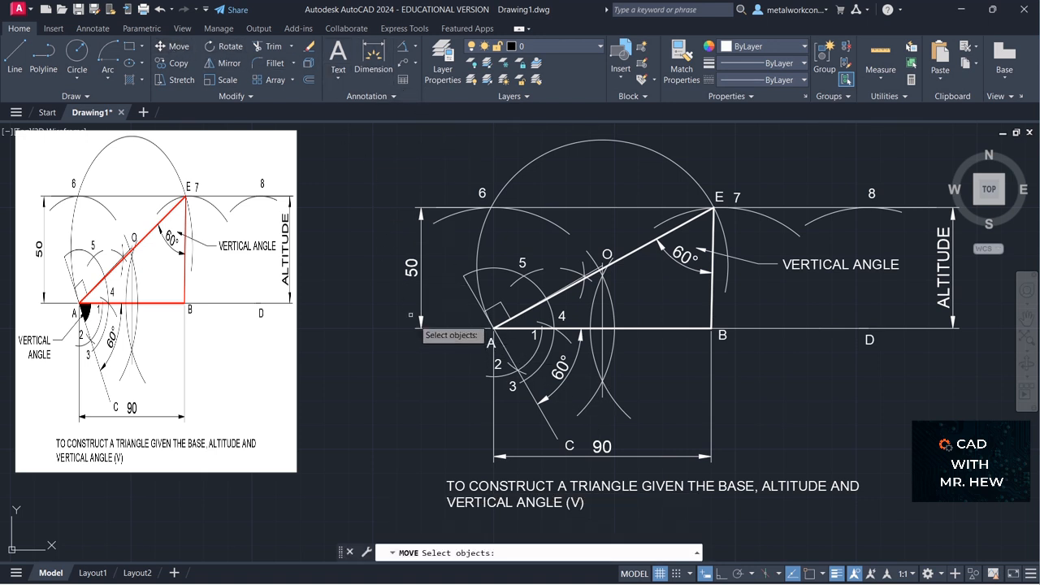
click(487, 345)
key(Return)
click(488, 341)
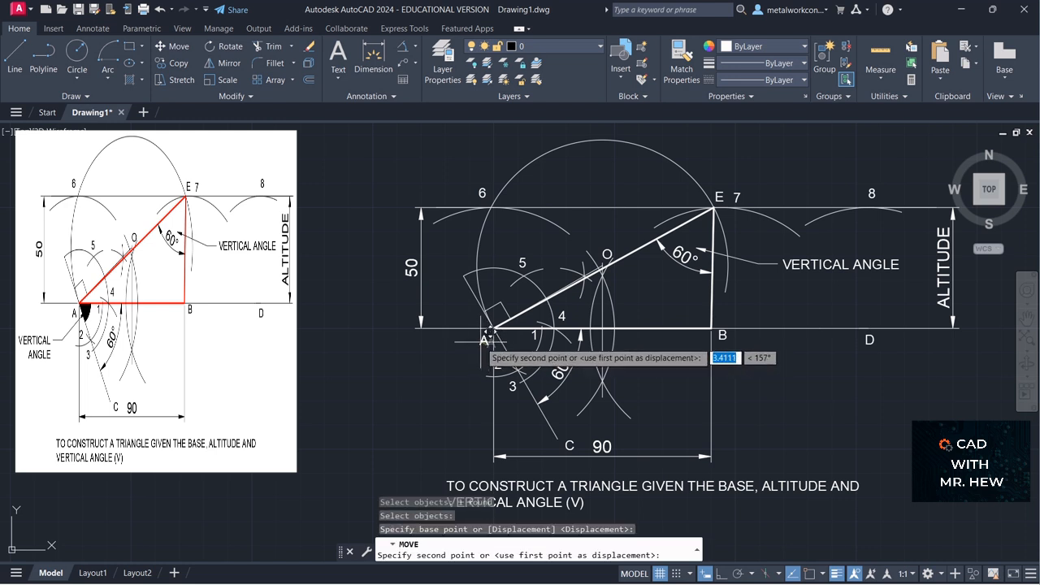
click(488, 340)
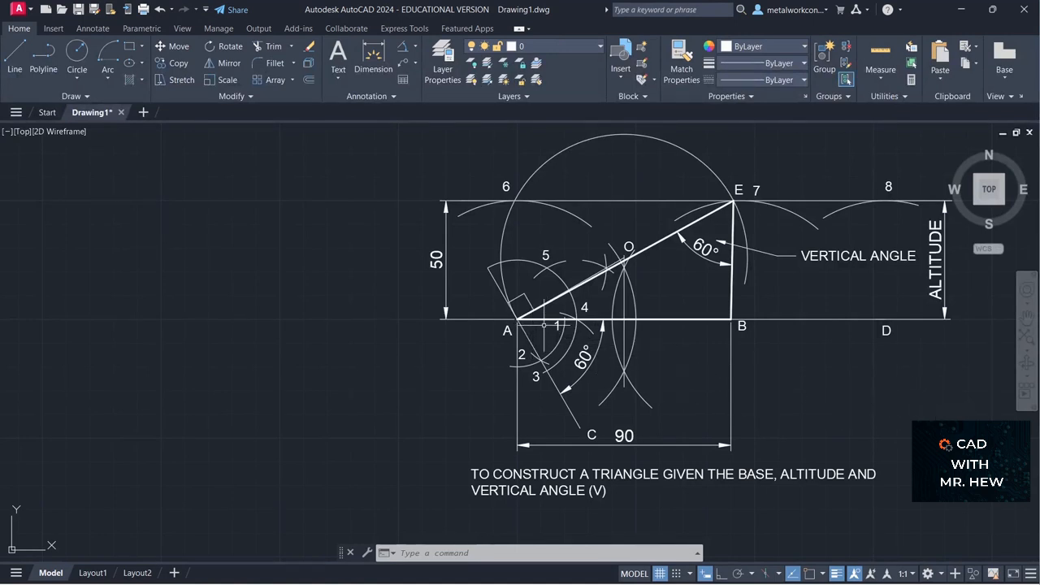
- Draw a centre-point arc of radius 10 about A, starting on line AB and ending on line AC
click(108, 82)
click(134, 302)
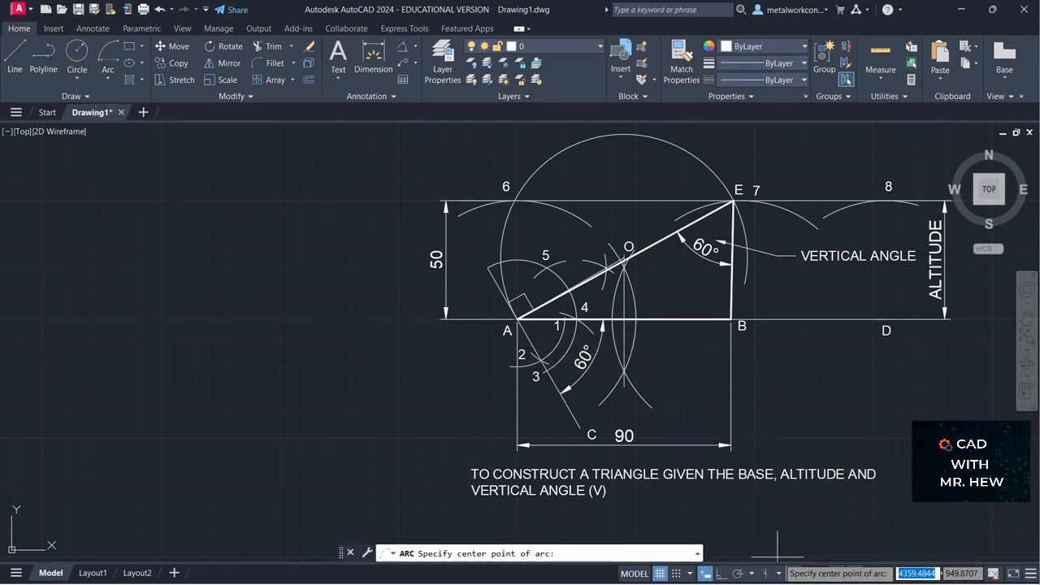
click(810, 574)
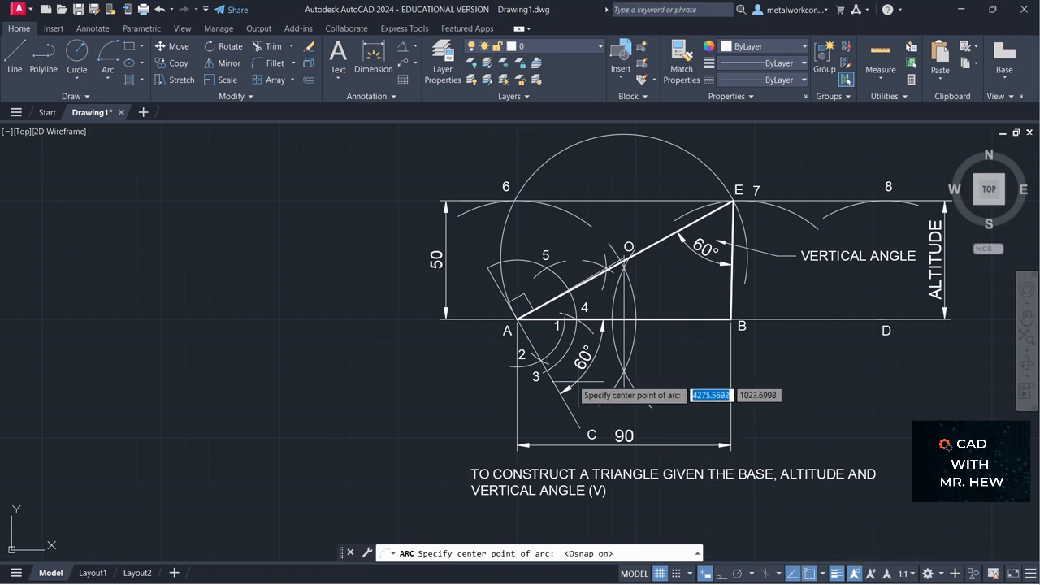
click(518, 320)
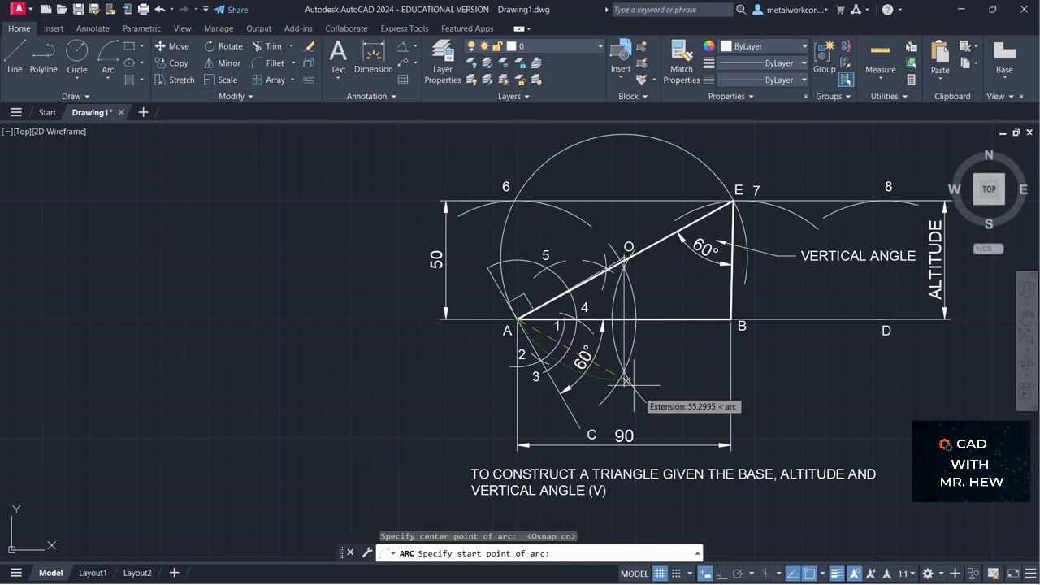
click(720, 574)
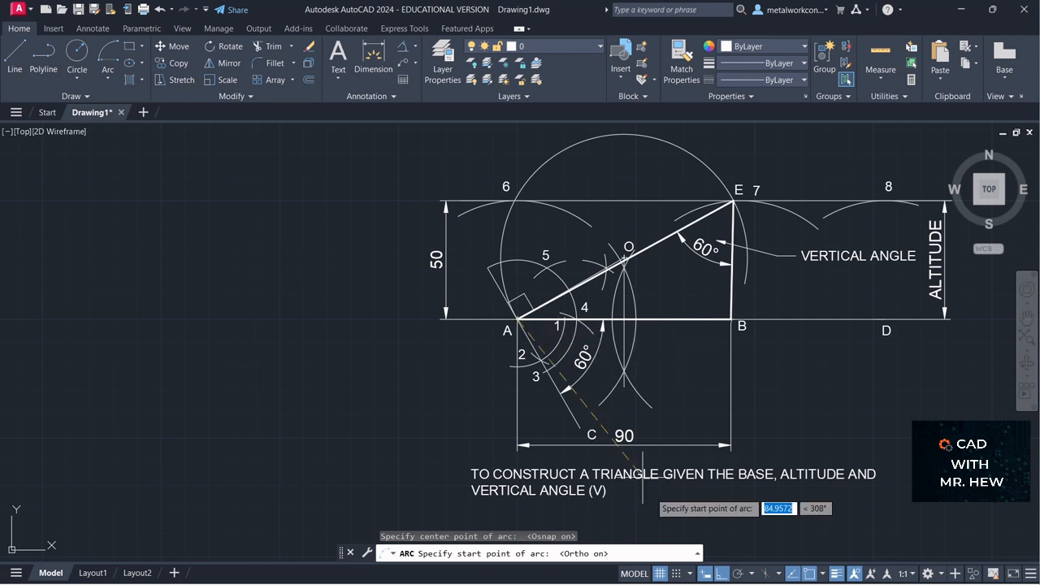
click(677, 575)
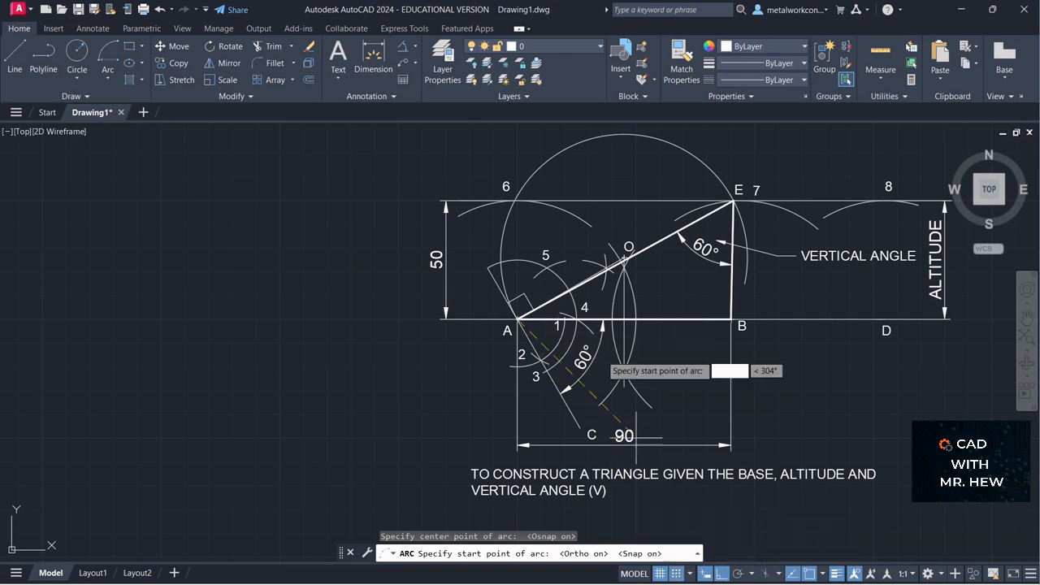
click(541, 319)
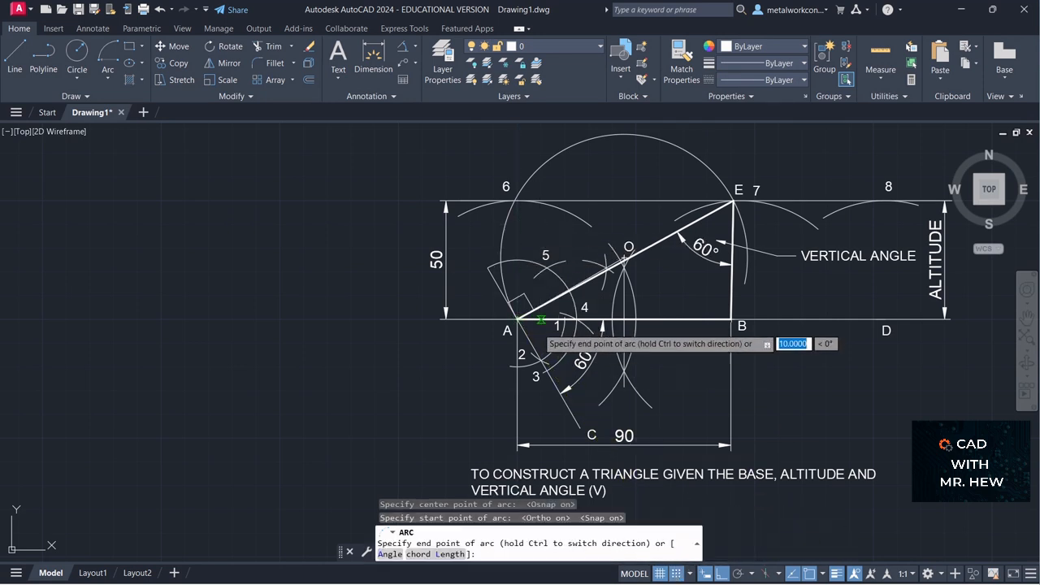
click(721, 575)
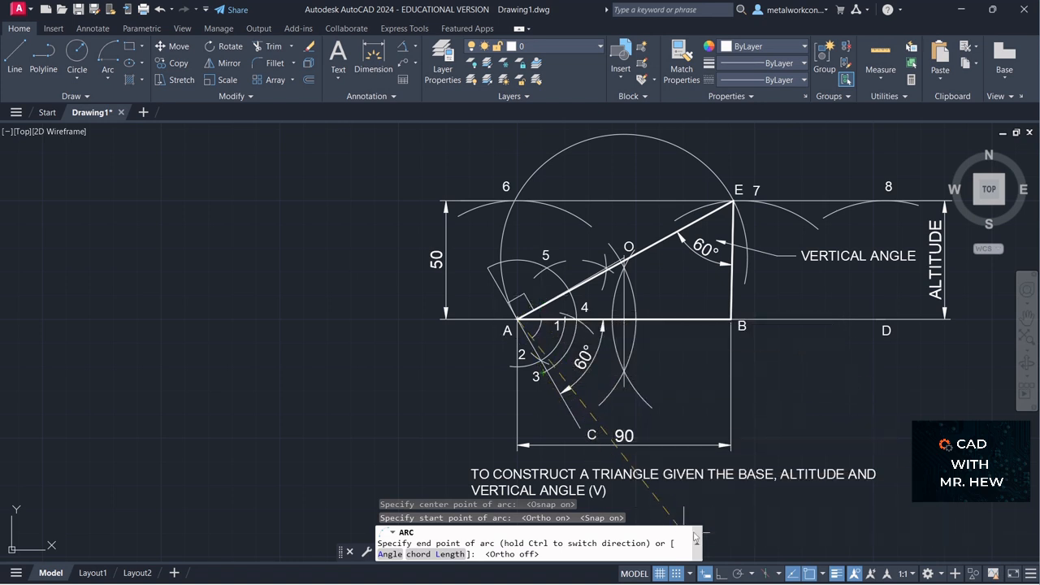
click(676, 574)
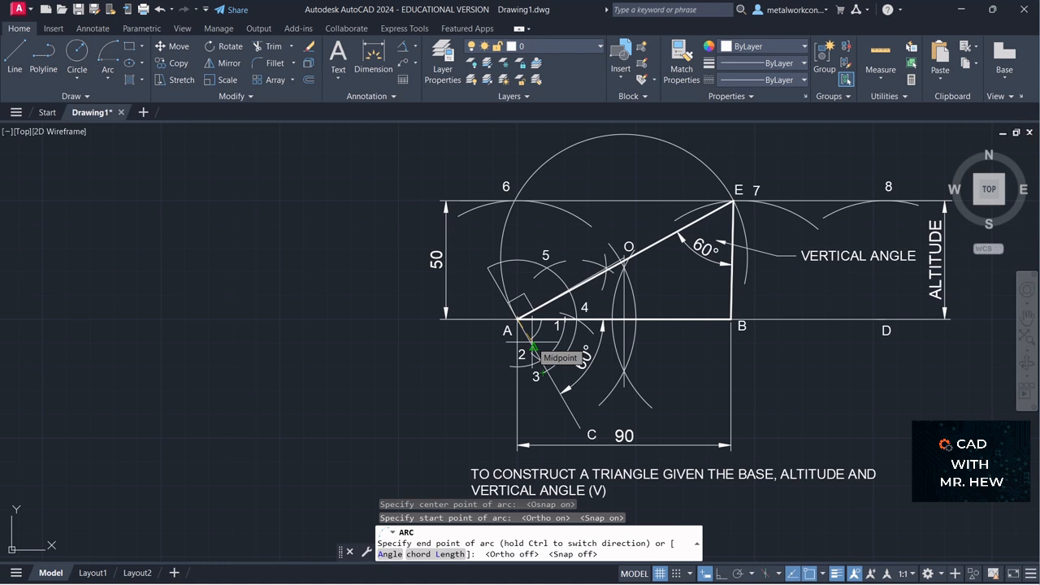
click(533, 348)
key(Return)
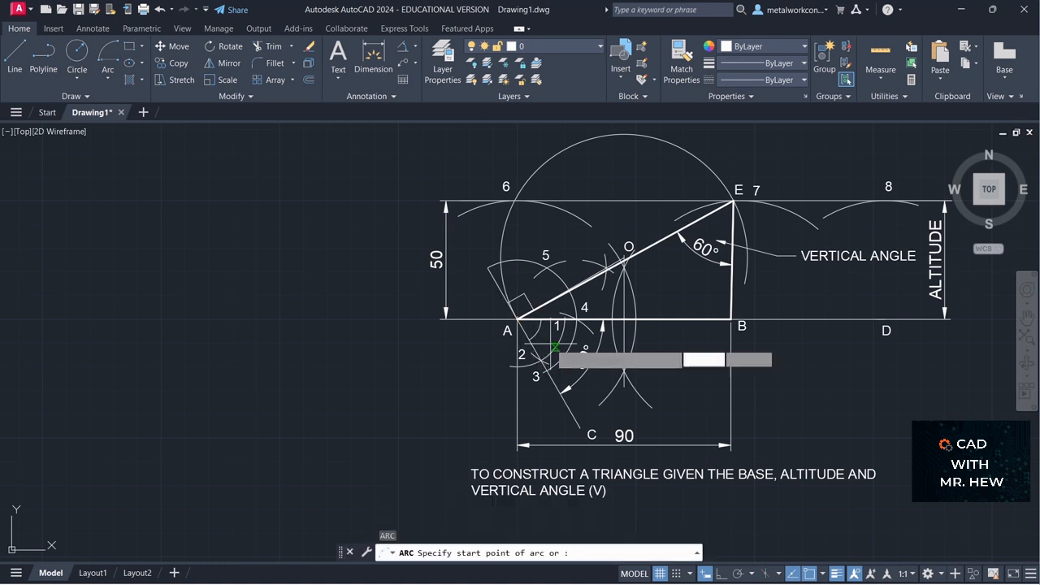
key(Escape)
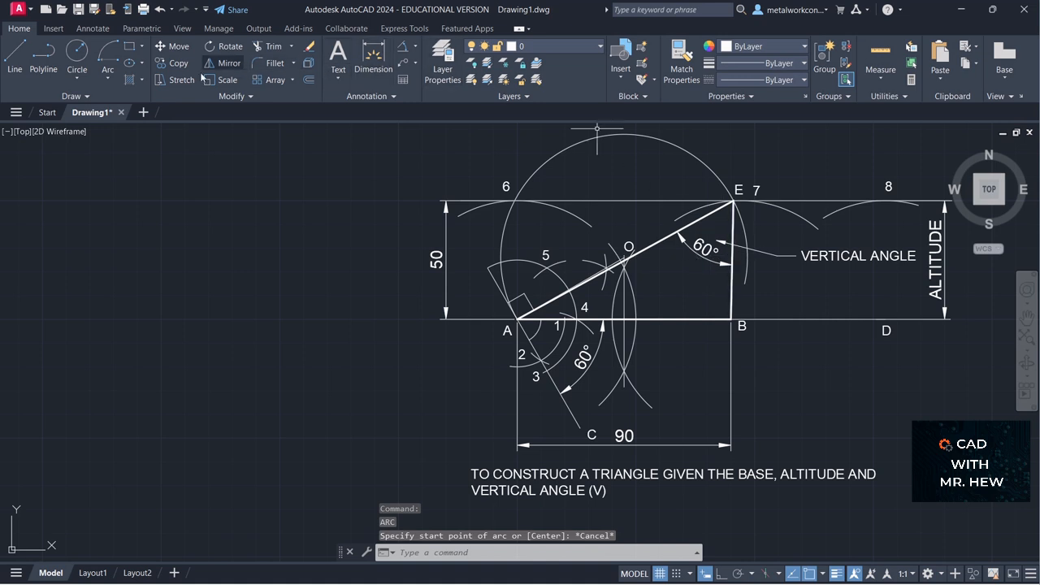
- Fill the small sector at A between AB, AC and the radius 10 arc with a solid hatch
click(142, 79)
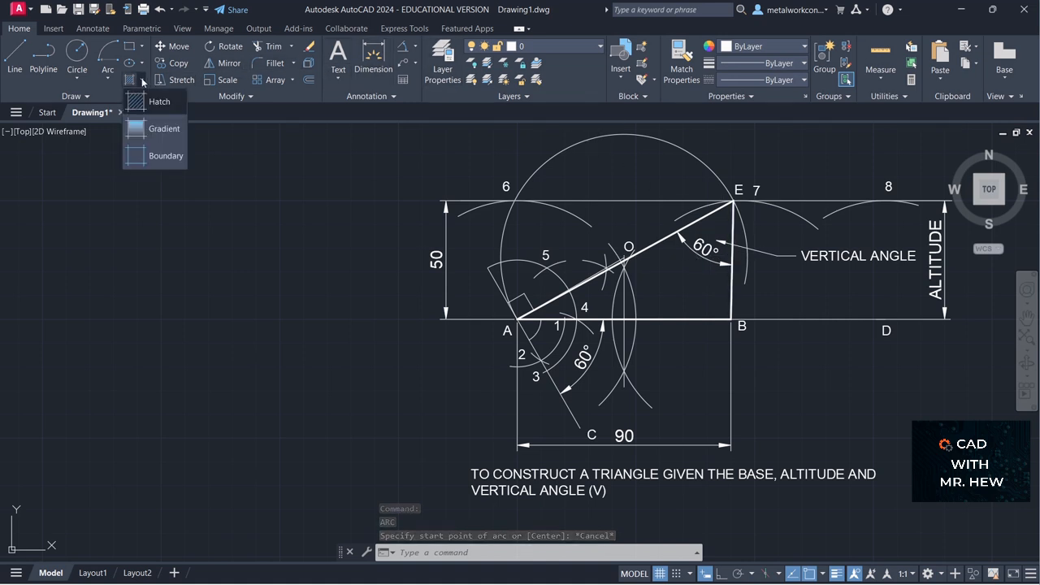
click(158, 101)
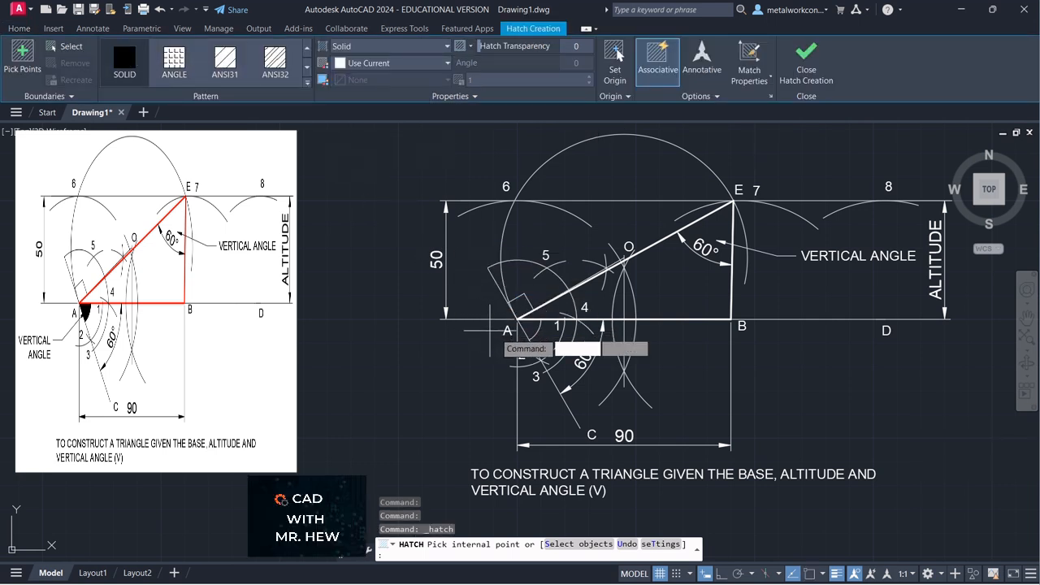
click(529, 332)
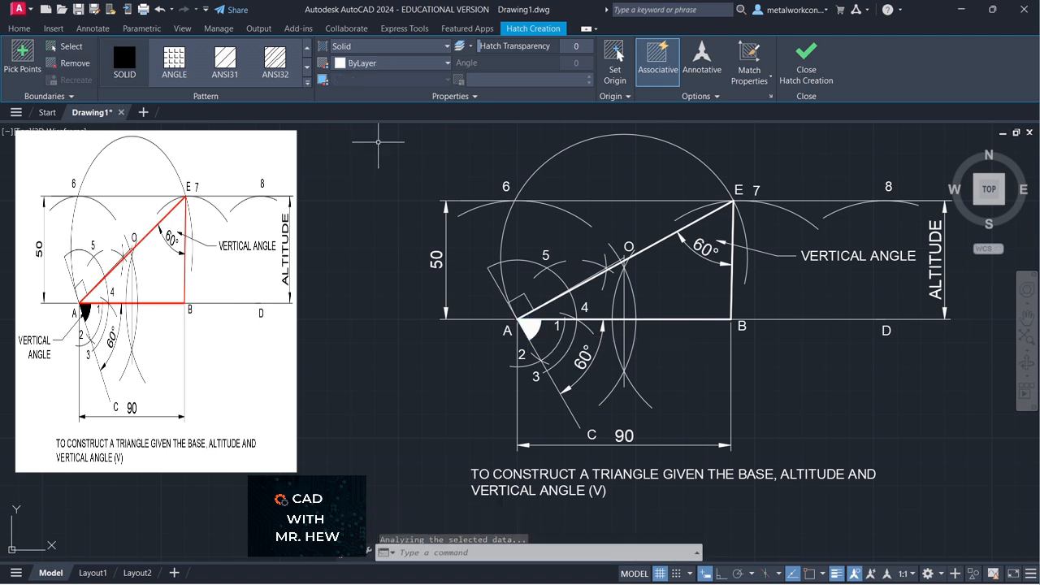
key(Escape)
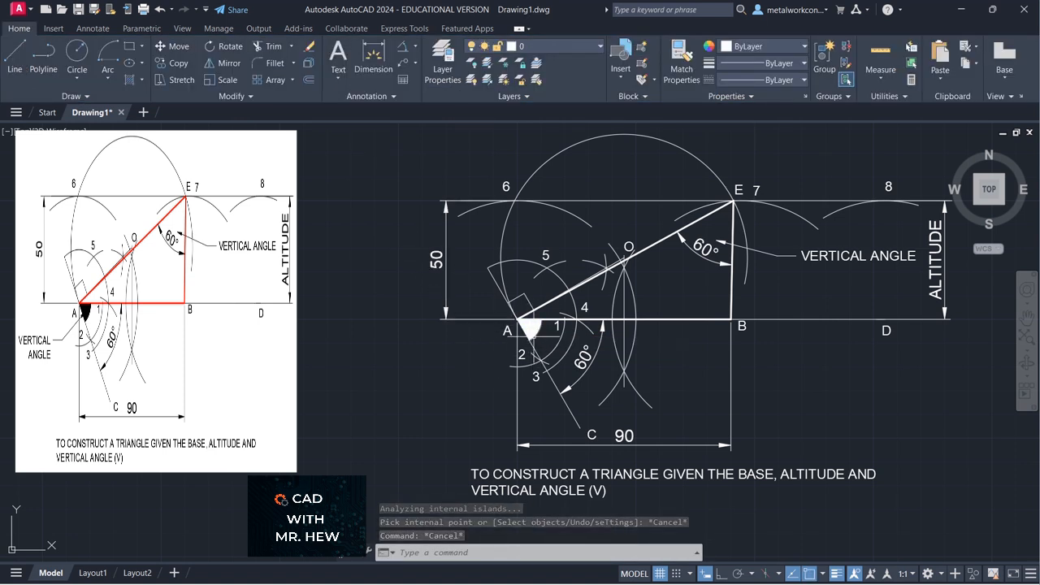
- Place a multileader with object snap off, its arrowhead on the filled sector at A and its landing below and left of A
scroll(893, 278, down, 2)
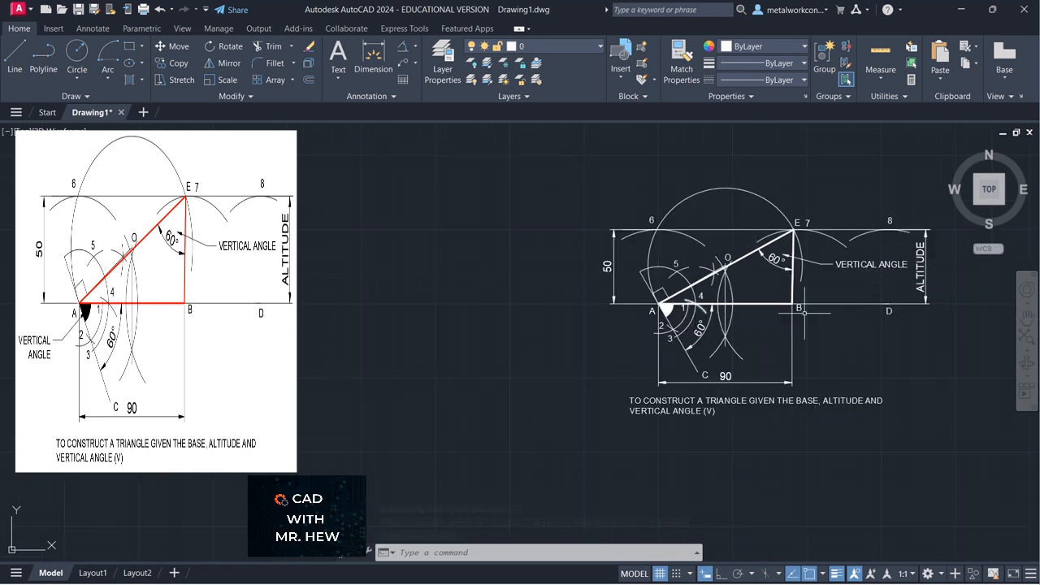
click(1025, 319)
mouse_move(777, 330)
mouse_down()
mouse_move(823, 342)
mouse_move(845, 369)
mouse_up()
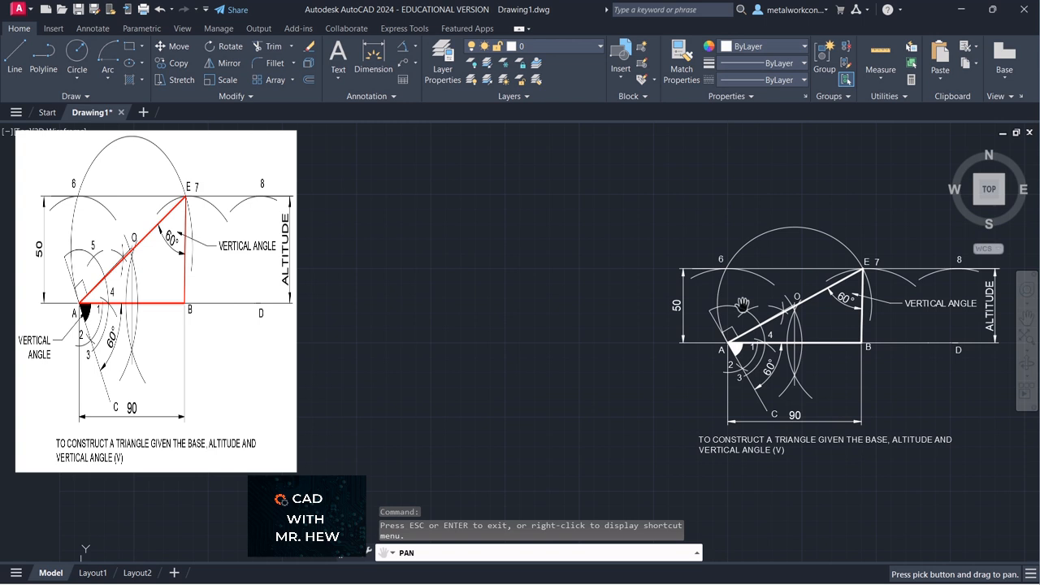
key(Escape)
click(402, 63)
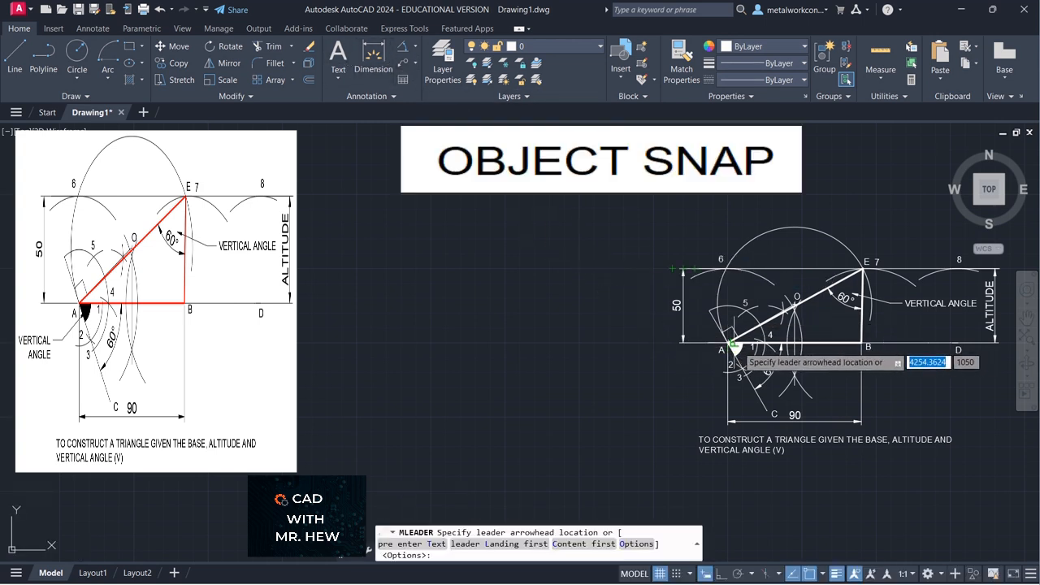
click(810, 574)
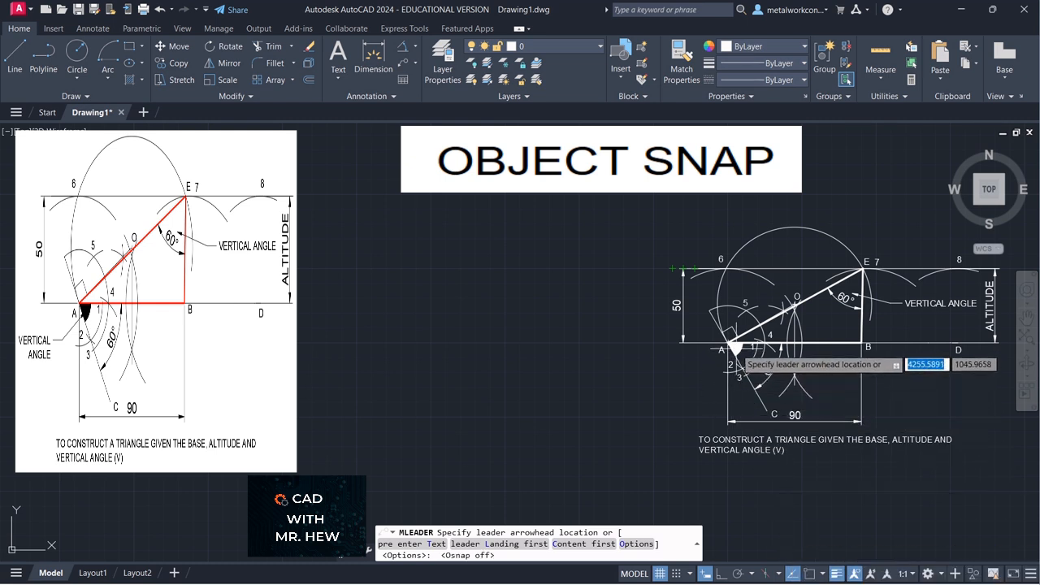
click(731, 349)
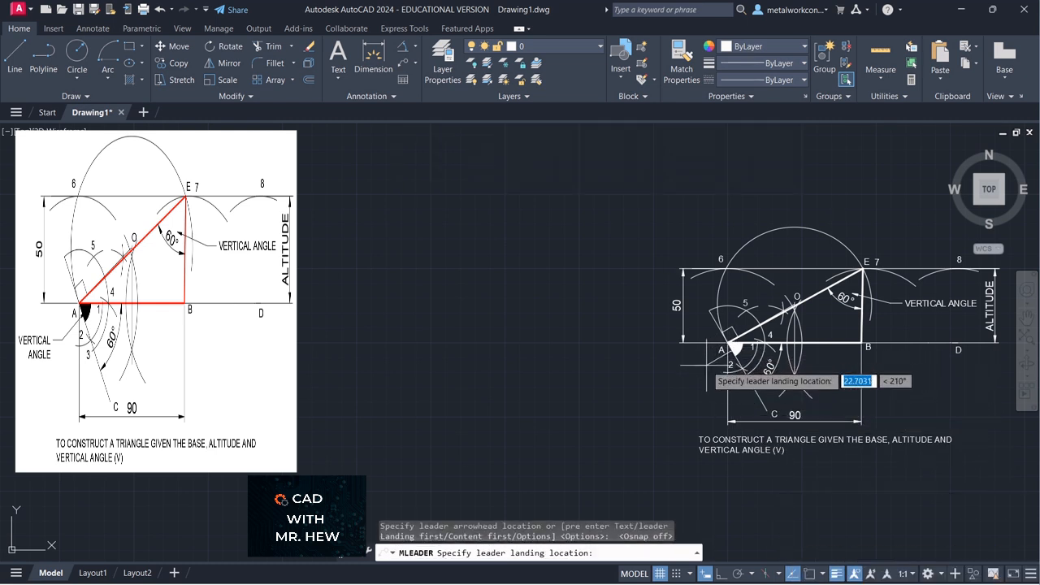
click(702, 371)
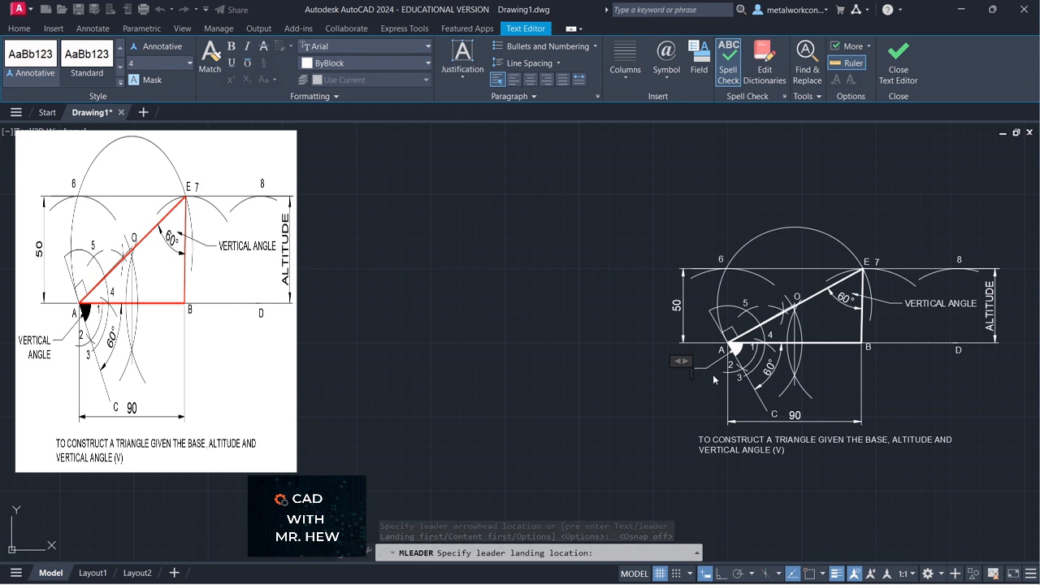
- Enter "VERTICAL ANGLE" as the text of the leader at A and finish the text
text(VER)
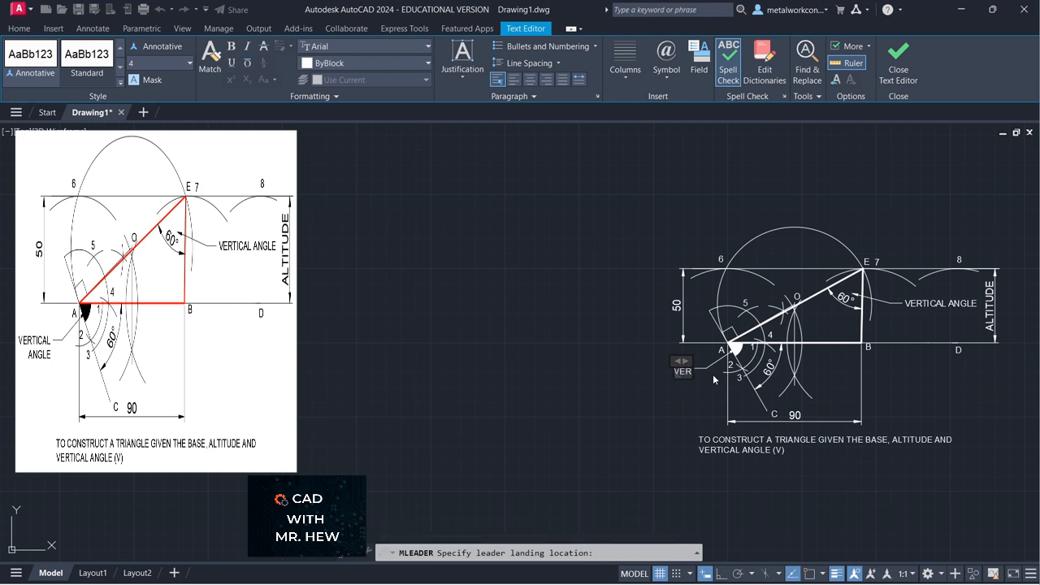
text(TICAL ANG)
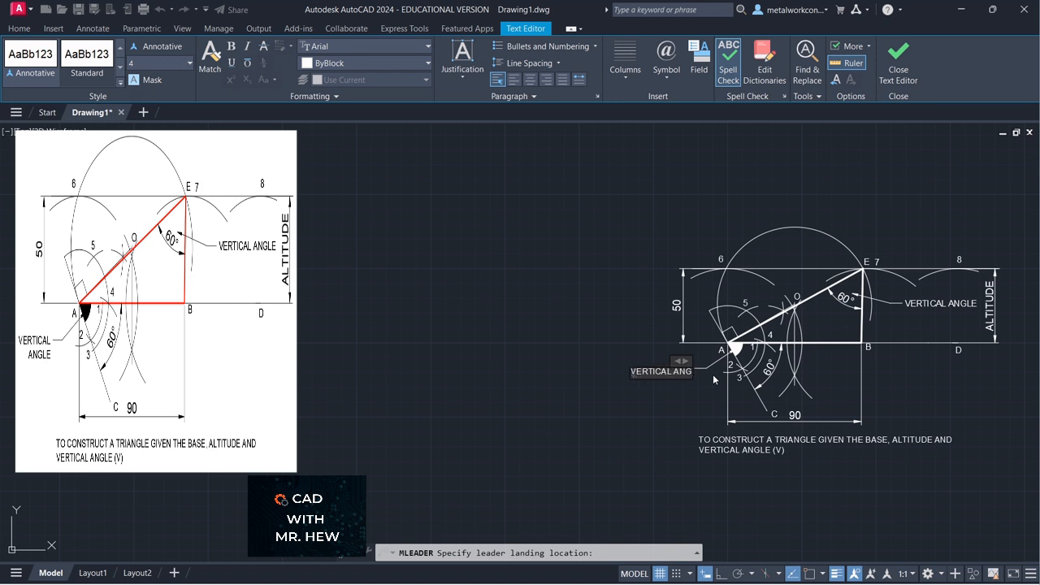
text(LE)
click(709, 388)
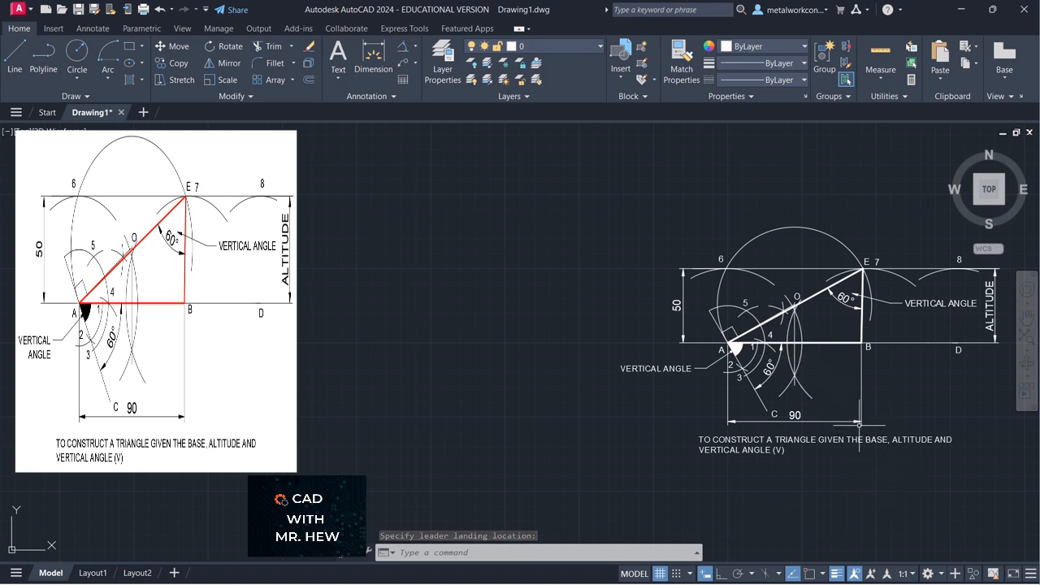
click(1027, 319)
drag(976, 374, 898, 366)
scroll(906, 368, up, 2)
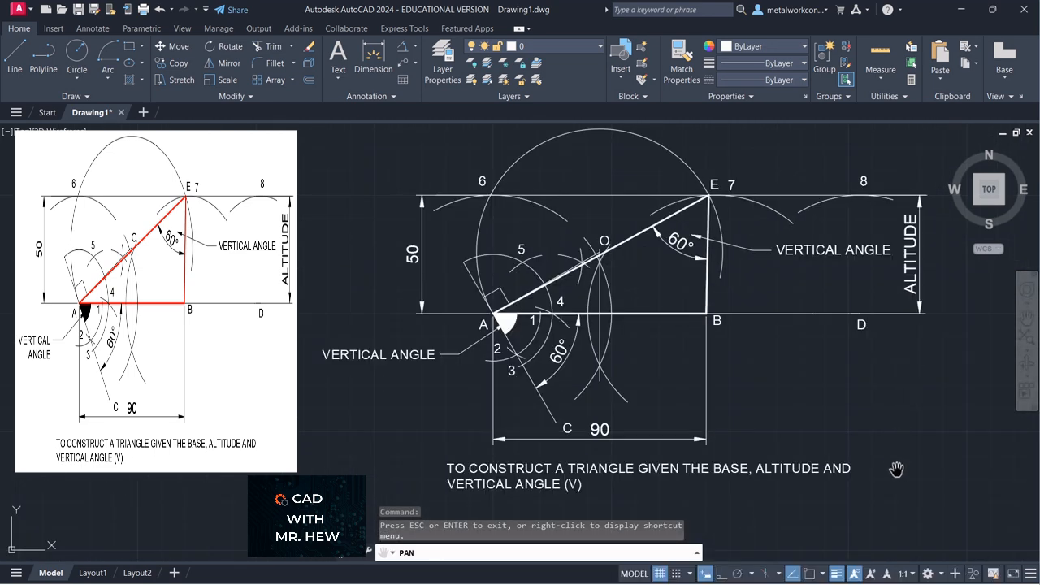
key(Escape)
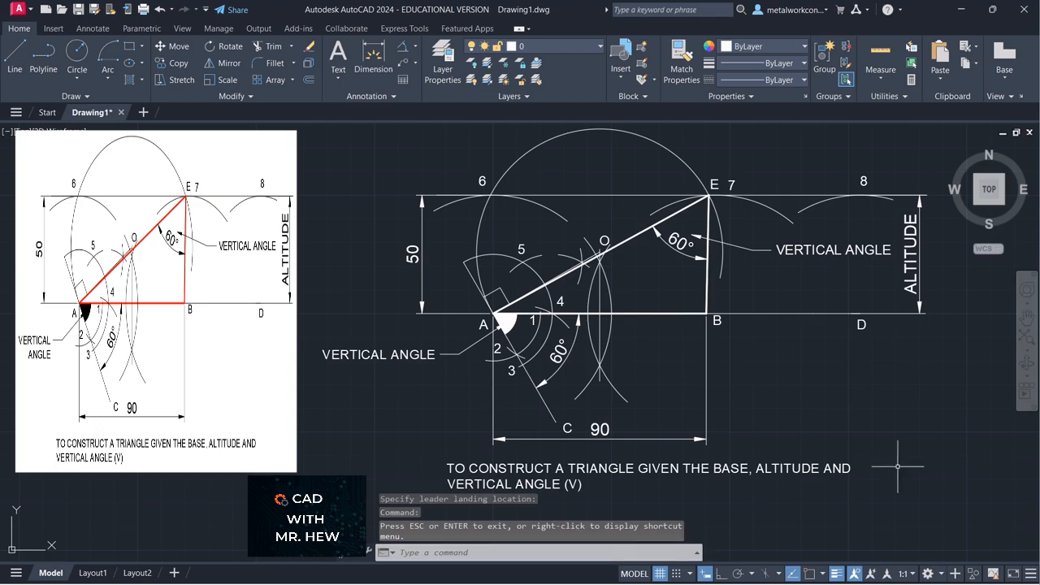